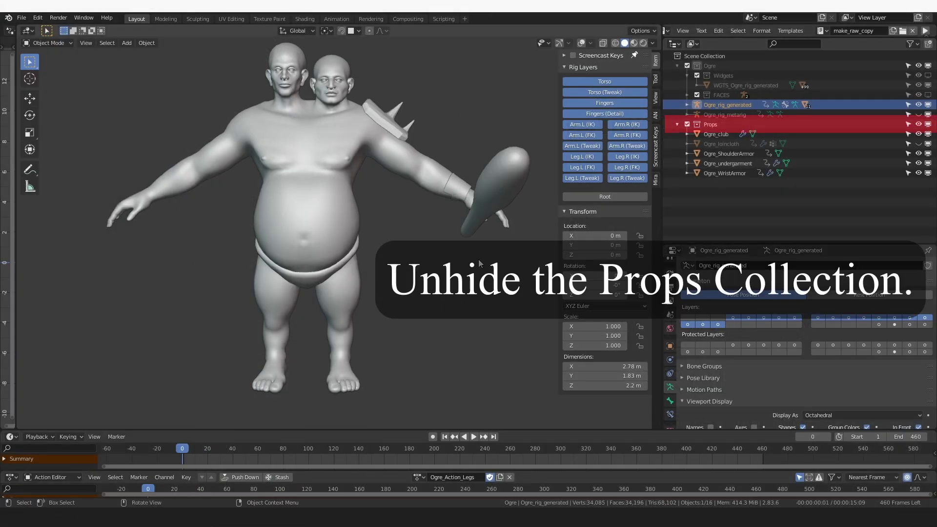
# Turn on the viewport overlays and hide the Ogre_rig_generated armature.
pyautogui.moveTo(479, 264); pyautogui.dragTo(461, 233, button='middle')
pyautogui.scroll(4, 461, 233)
pyautogui.click(490, 197)
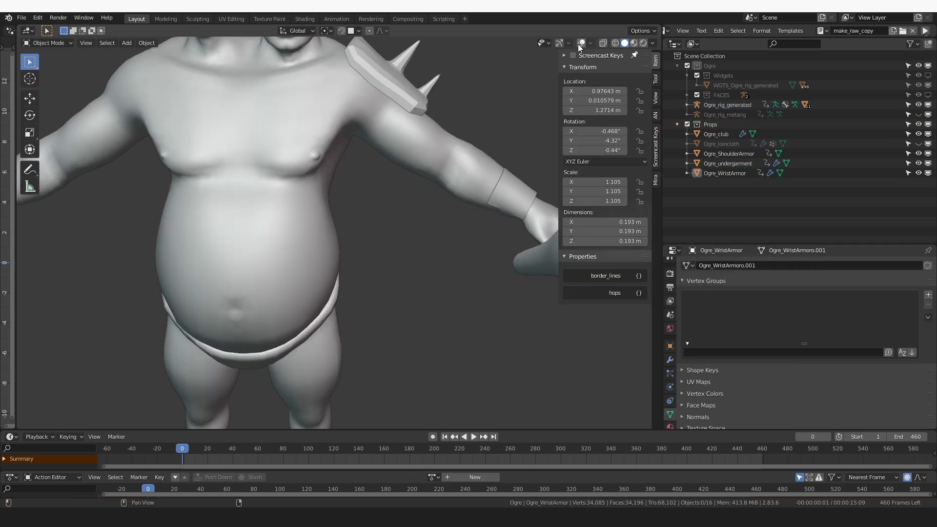
pyautogui.click(580, 44)
pyautogui.scroll(-3, 508, 207)
pyautogui.click(919, 105)
# Look over the ogre's props one by one: the shoulder armor, undergarment, club and wrist armor.
pyautogui.click(452, 214)
pyautogui.scroll(1, 453, 216)
pyautogui.moveTo(453, 215)
pyautogui.mouseDown(button='middle')
pyautogui.moveTo(476, 226)
pyautogui.moveTo(464, 230)
pyautogui.mouseUp(button='middle')
pyautogui.click(394, 147)
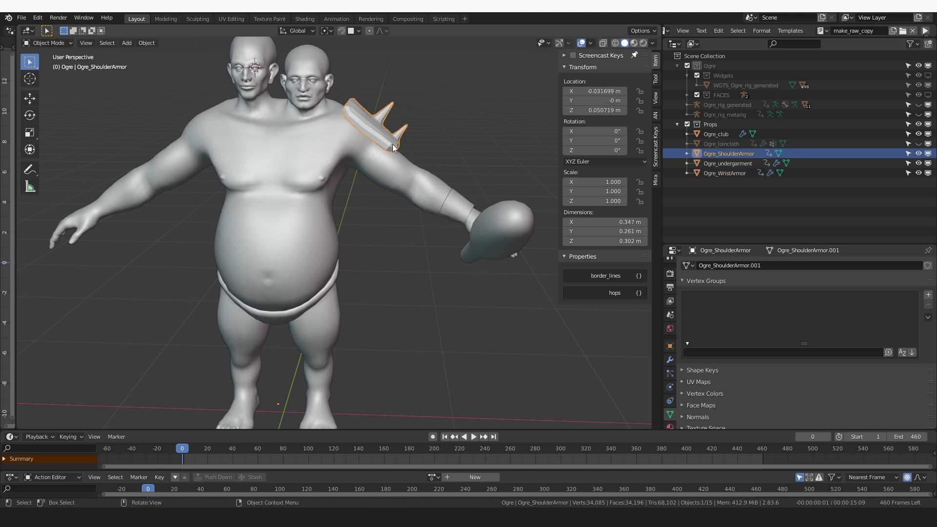
pyautogui.moveTo(394, 147); pyautogui.dragTo(382, 315, button='middle')
pyautogui.click(321, 303)
pyautogui.press('g')
pyautogui.rightClick(258, 370)
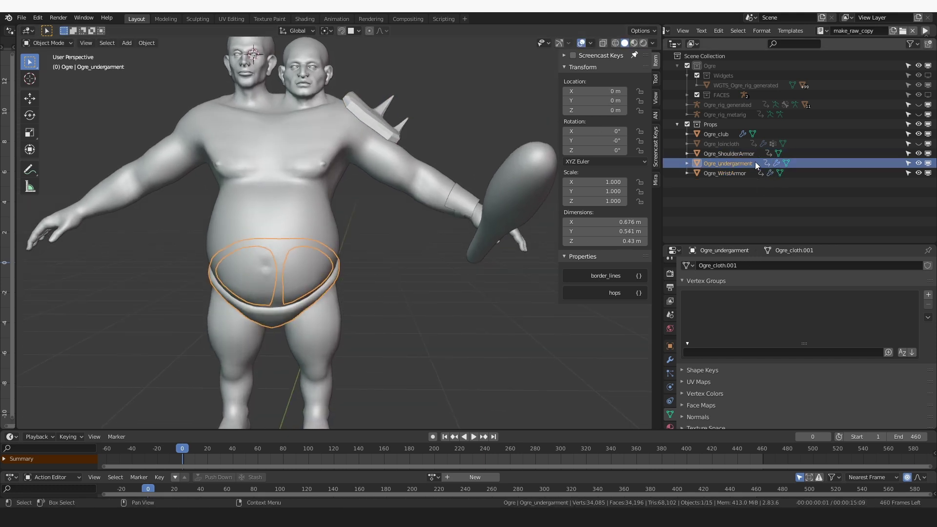
pyautogui.click(716, 134)
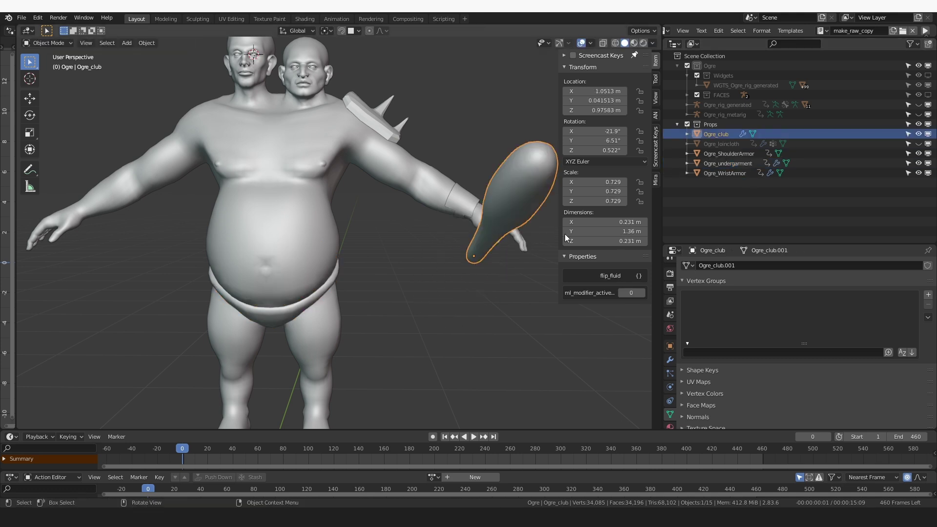
pyautogui.hotkey('shift', 'c')
pyautogui.moveTo(433, 279); pyautogui.dragTo(452, 286, button='middle')
pyautogui.scroll(3, 452, 286)
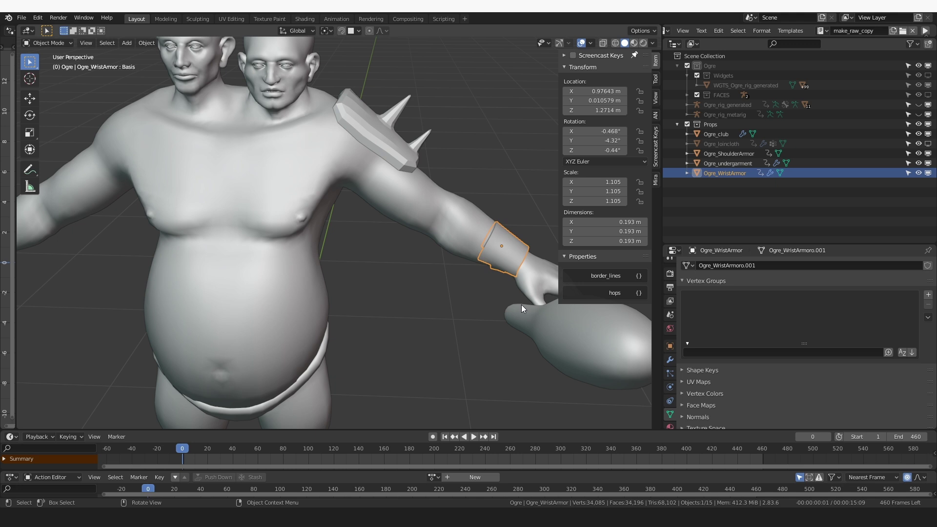
pyautogui.scroll(-6, 521, 304)
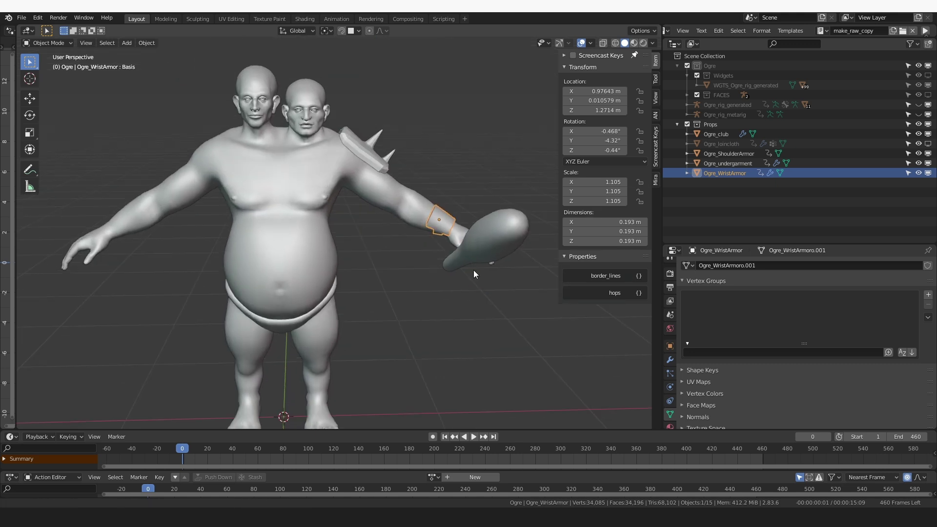
# Disable every prop except Ogre_WristArmor in the viewports.
pyautogui.moveTo(929, 135); pyautogui.dragTo(930, 171)
pyautogui.click(929, 174)
pyautogui.scroll(4, 403, 239)
pyautogui.scroll(4, 408, 246)
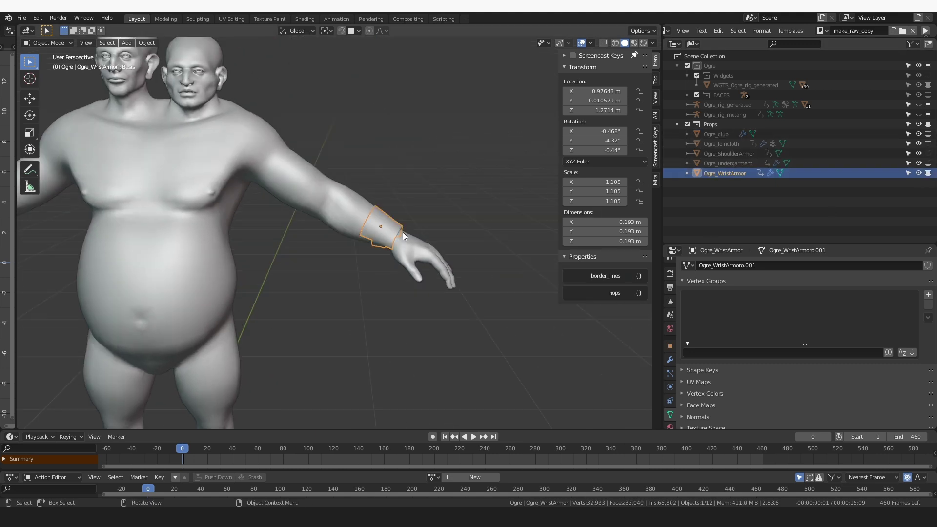
# Delete the existing Ogre_WristArmor object.
pyautogui.click(399, 220)
pyautogui.press('x')
pyautogui.click(414, 248)
# Select Ogre_body and switch it to Edit Mode.
pyautogui.click(403, 228)
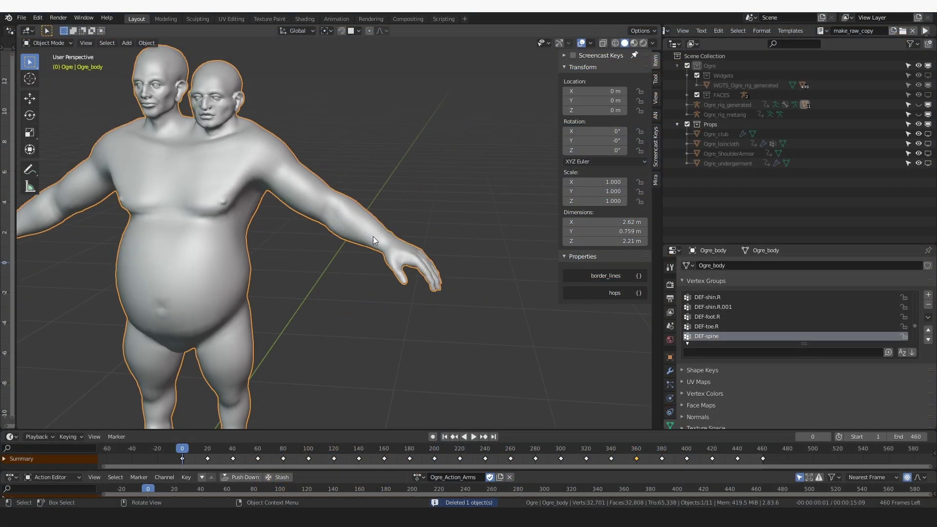
pyautogui.scroll(1, 373, 236)
pyautogui.moveTo(373, 236); pyautogui.dragTo(413, 231, button='middle')
pyautogui.scroll(-2, 368, 224)
pyautogui.hotkey('ctrl', 'Tab')
pyautogui.click(484, 266)
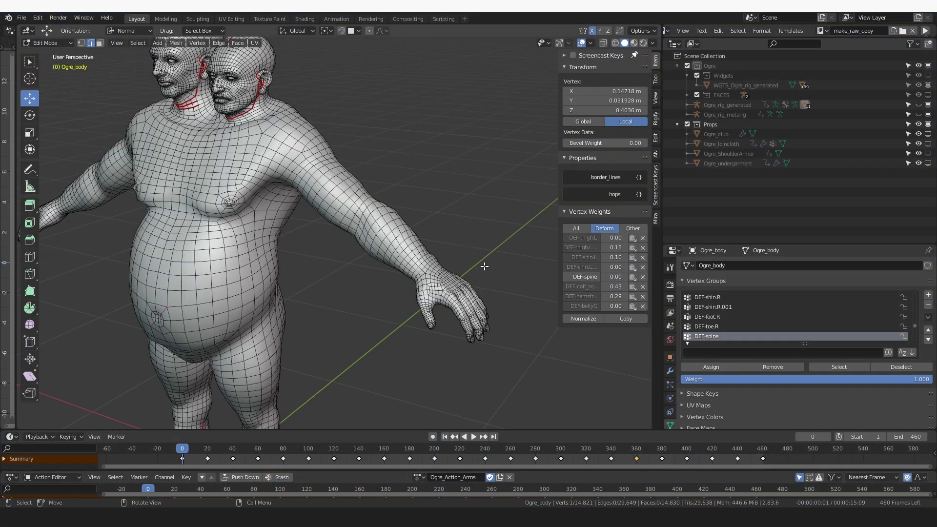
# In face select mode, select two neighbouring face loops around the ogre's left wrist and enable Screencast Keys.
pyautogui.scroll(4, 484, 267)
pyautogui.press('3')
pyautogui.keyDown('ctrl'); pyautogui.keyDown('alt'); pyautogui.click(452, 262); pyautogui.keyUp('alt'); pyautogui.keyUp('ctrl')
pyautogui.keyDown('ctrl'); pyautogui.keyDown('alt'); pyautogui.keyDown('shift'); pyautogui.click(454, 259); pyautogui.keyUp('shift'); pyautogui.keyUp('alt'); pyautogui.keyUp('ctrl')
pyautogui.click(574, 56)
pyautogui.moveTo(470, 177); pyautogui.dragTo(463, 229, button='middle')
pyautogui.press('Tab')
pyautogui.scroll(1, 465, 270)
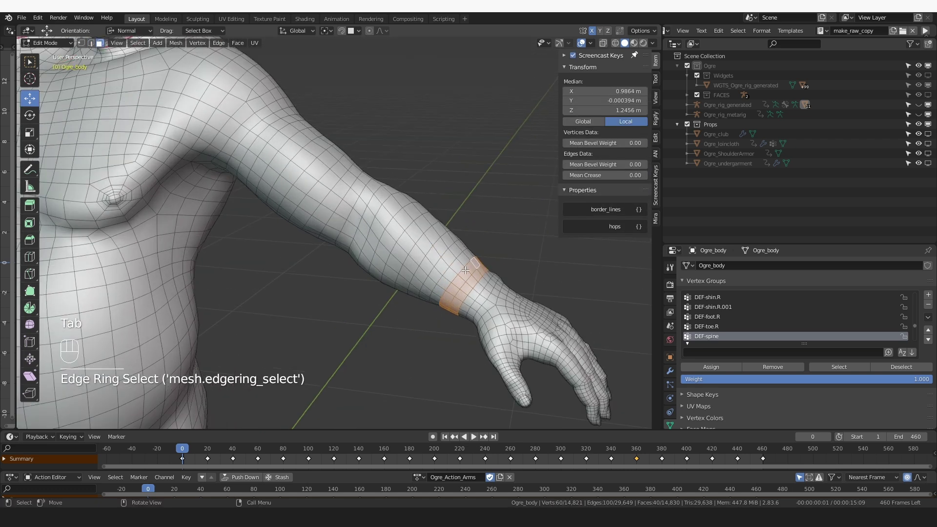
# Extend the face selection to a band of six loops around the left wrist, undoing any stray lengthwise loop.
pyautogui.keyDown('ctrl'); pyautogui.keyDown('alt'); pyautogui.click(461, 268); pyautogui.keyUp('alt'); pyautogui.keyUp('ctrl')
pyautogui.keyDown('ctrl'); pyautogui.keyDown('alt'); pyautogui.click(472, 269); pyautogui.keyUp('alt'); pyautogui.keyUp('ctrl')
pyautogui.keyDown('ctrl'); pyautogui.keyDown('alt'); pyautogui.click(478, 275); pyautogui.keyUp('alt'); pyautogui.keyUp('ctrl')
pyautogui.keyDown('ctrl'); pyautogui.keyDown('alt'); pyautogui.keyDown('shift'); pyautogui.click(483, 274); pyautogui.keyUp('shift'); pyautogui.keyUp('alt'); pyautogui.keyUp('ctrl')
pyautogui.keyDown('ctrl'); pyautogui.keyDown('alt'); pyautogui.keyDown('shift'); pyautogui.click(468, 257); pyautogui.keyUp('shift'); pyautogui.keyUp('alt'); pyautogui.keyUp('ctrl')
pyautogui.keyDown('ctrl'); pyautogui.keyDown('alt'); pyautogui.keyDown('shift'); pyautogui.click(485, 280); pyautogui.keyUp('shift'); pyautogui.keyUp('alt'); pyautogui.keyUp('ctrl')
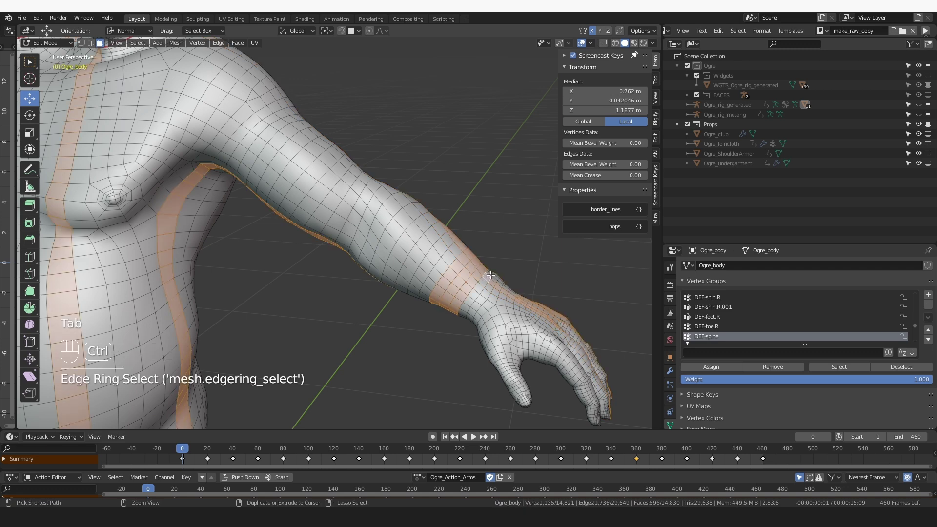
pyautogui.hotkey('ctrl', 'z')
pyautogui.keyDown('ctrl'); pyautogui.keyDown('alt'); pyautogui.keyDown('shift'); pyautogui.click(487, 276); pyautogui.keyUp('shift'); pyautogui.keyUp('alt'); pyautogui.keyUp('ctrl')
pyautogui.keyDown('ctrl'); pyautogui.keyDown('alt'); pyautogui.keyDown('shift'); pyautogui.click(455, 250); pyautogui.keyUp('shift'); pyautogui.keyUp('alt'); pyautogui.keyUp('ctrl')
pyautogui.moveTo(456, 252); pyautogui.dragTo(509, 302, button='middle')
pyautogui.keyDown('ctrl'); pyautogui.keyDown('alt'); pyautogui.keyDown('shift'); pyautogui.click(489, 288); pyautogui.keyUp('shift'); pyautogui.keyUp('alt'); pyautogui.keyUp('ctrl')
# Duplicate the selected wrist faces in place and separate them into their own object.
pyautogui.scroll(1, 509, 302)
pyautogui.hotkey('shift', 'd')
pyautogui.rightClick(509, 295)
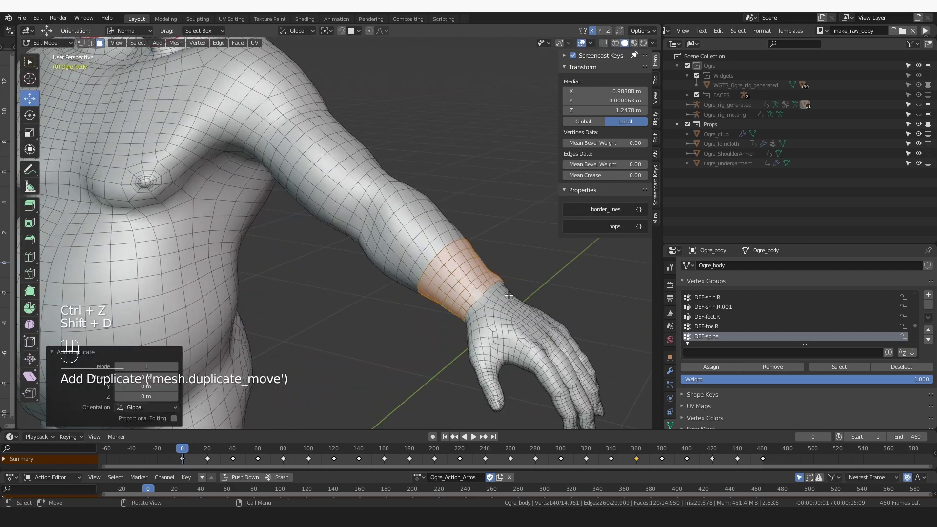
pyautogui.press('p')
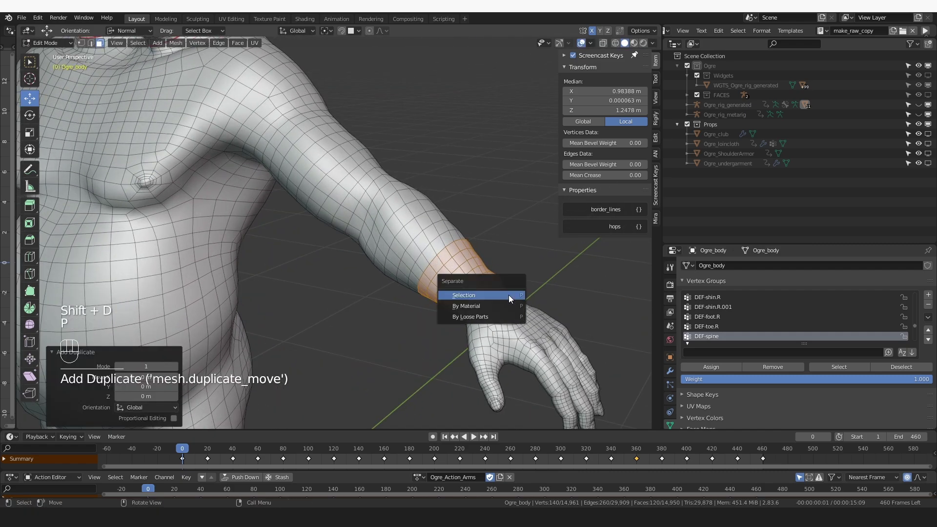
pyautogui.click(509, 295)
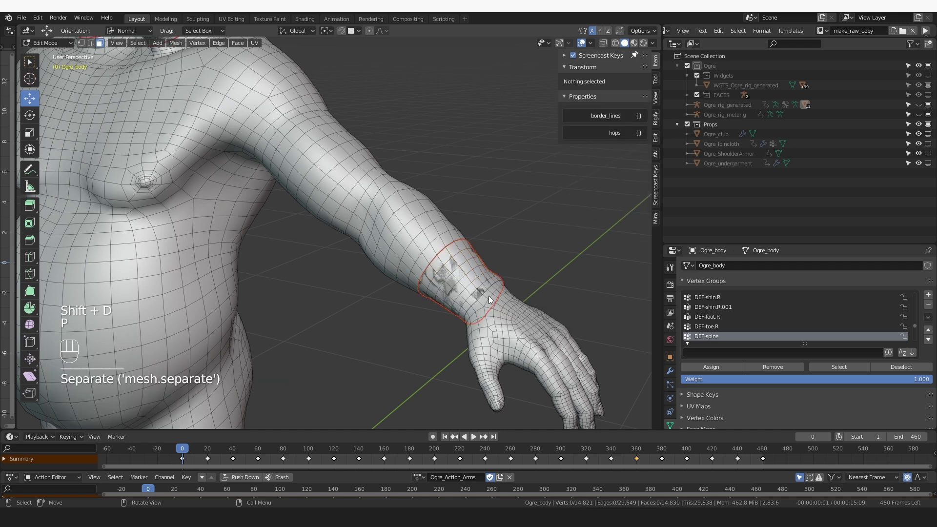
# Return to Object Mode and select the separated wristband object.
pyautogui.press('Tab')
pyautogui.keyDown('shift'); pyautogui.click(487, 280); pyautogui.keyUp('shift')
pyautogui.keyDown('shift'); pyautogui.moveTo(493, 276); pyautogui.dragTo(464, 234, button='middle'); pyautogui.keyUp('shift')
pyautogui.scroll(2, 464, 235)
pyautogui.moveTo(464, 234); pyautogui.dragTo(442, 266, button='middle')
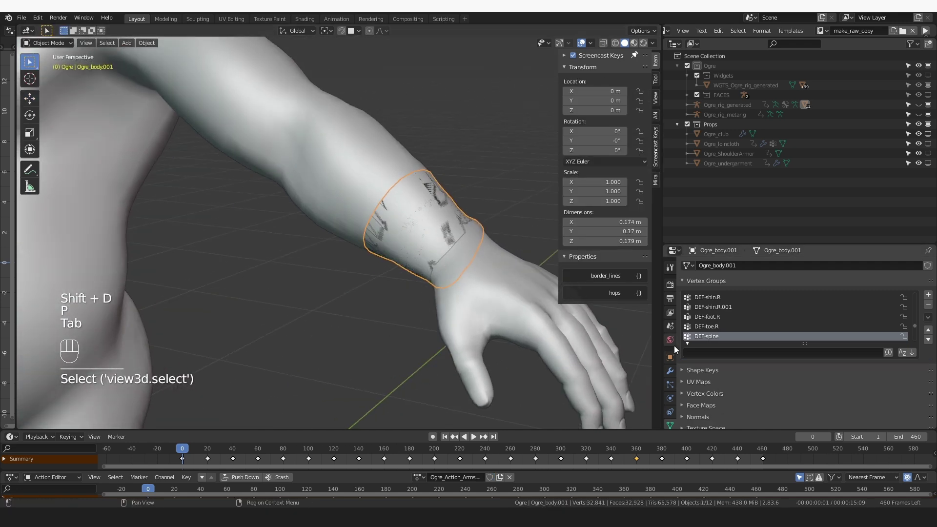
# Review the wristband's inherited modifiers and vertex groups, and play the animation to check how it follows the arm.
pyautogui.click(671, 371)
pyautogui.scroll(-2, 715, 327)
pyautogui.scroll(-1, 715, 326)
pyautogui.moveTo(517, 264); pyautogui.dragTo(461, 229, button='middle')
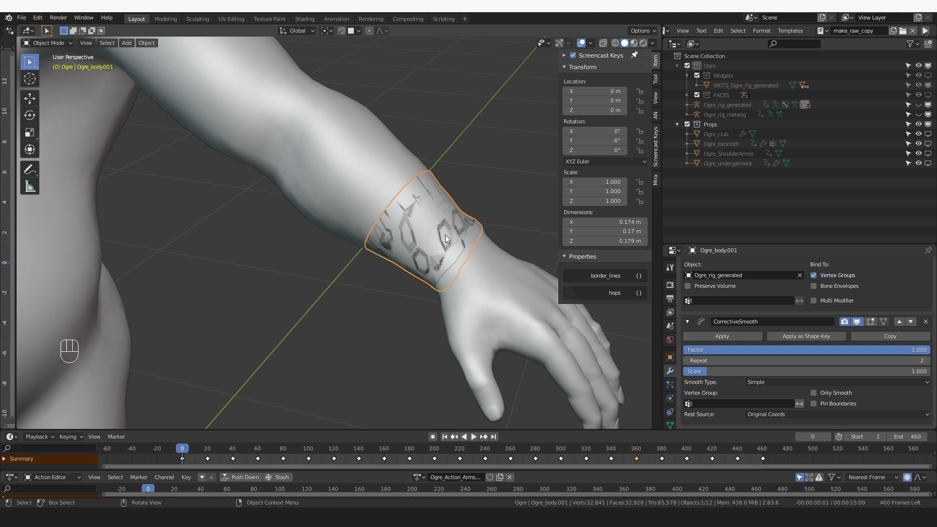
pyautogui.scroll(-3, 445, 235)
pyautogui.scroll(2, 777, 342)
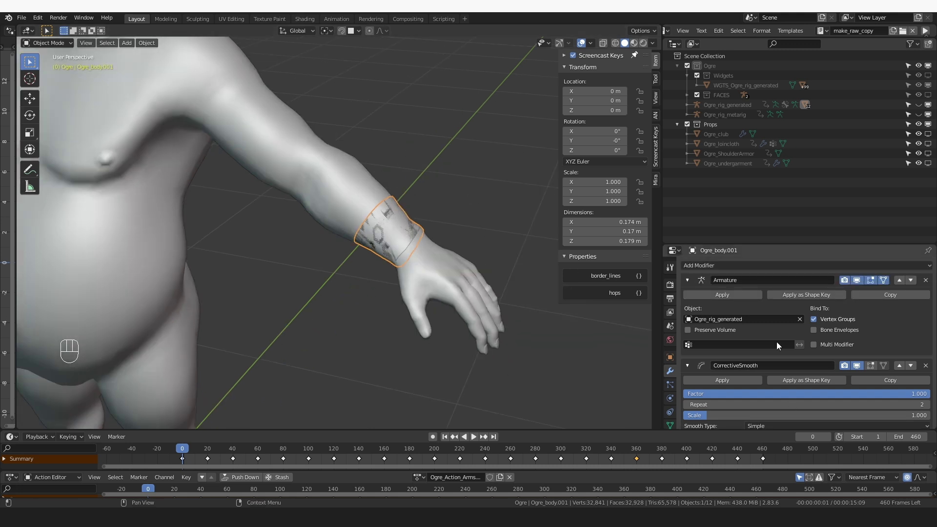
pyautogui.moveTo(752, 243); pyautogui.dragTo(753, 142)
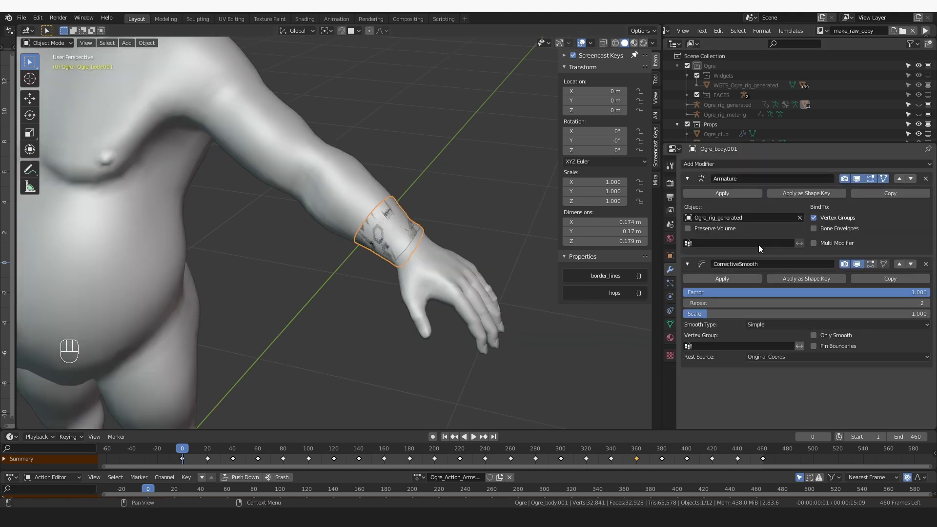
pyautogui.click(670, 324)
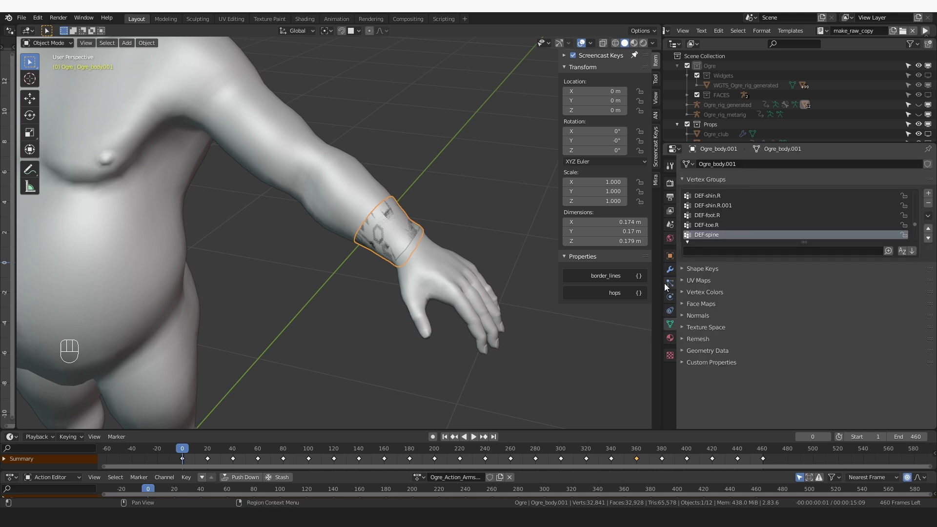
pyautogui.hotkey('shift', 'space')
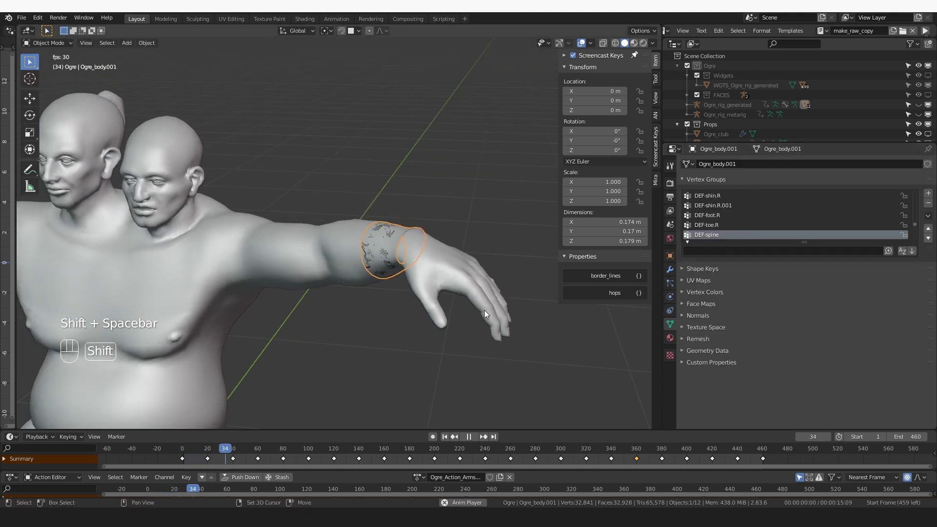
pyautogui.hotkey('shift', 'space')
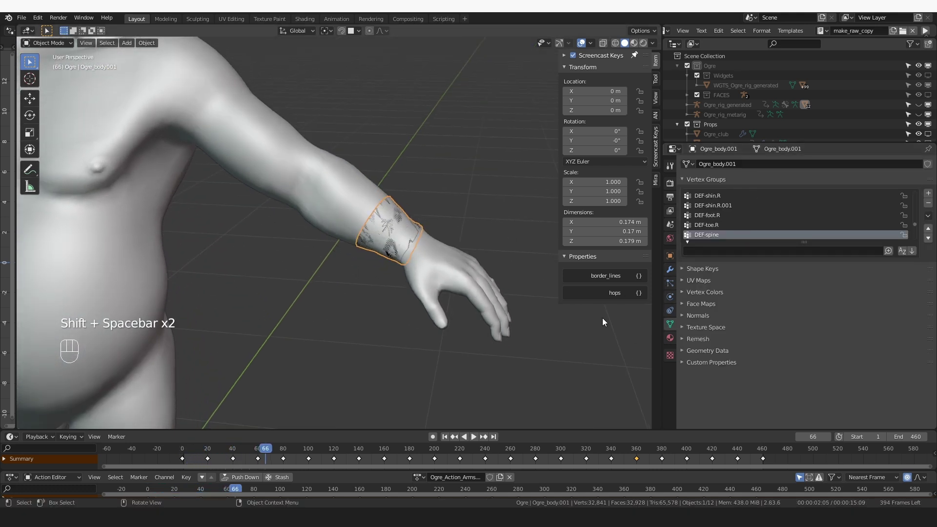
# Add a Solidify modifier to the wristband and set its thickness to -0.009 m.
pyautogui.click(670, 272)
pyautogui.click(735, 164)
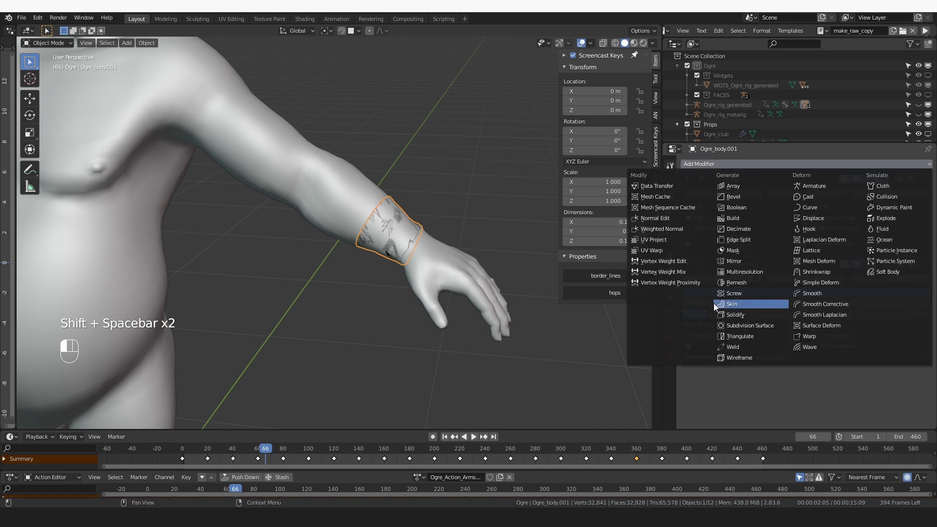
pyautogui.click(760, 314)
pyautogui.scroll(3, 442, 274)
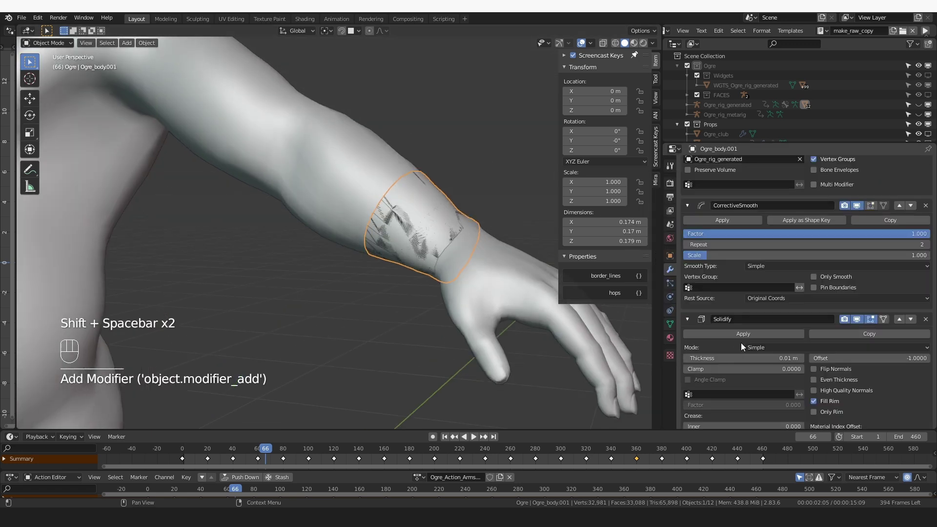
pyautogui.scroll(-3, 741, 343)
pyautogui.keyDown('shift'); pyautogui.moveTo(752, 289); pyautogui.dragTo(732, 289); pyautogui.keyUp('shift')
# Set the Solidify offset to -0.04 while viewing in wireframe, and restore solid shading.
pyautogui.moveTo(457, 288); pyautogui.dragTo(583, 81, button='middle')
pyautogui.click(616, 42)
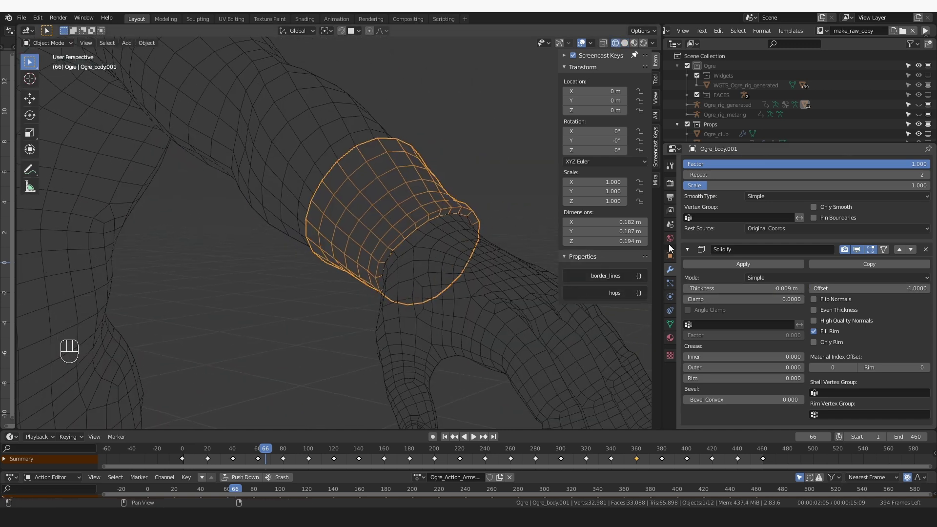
pyautogui.moveTo(918, 289)
pyautogui.mouseDown()
pyautogui.moveTo(933, 288)
pyautogui.moveTo(864, 289)
pyautogui.moveTo(898, 289)
pyautogui.mouseUp()
pyautogui.click(625, 43)
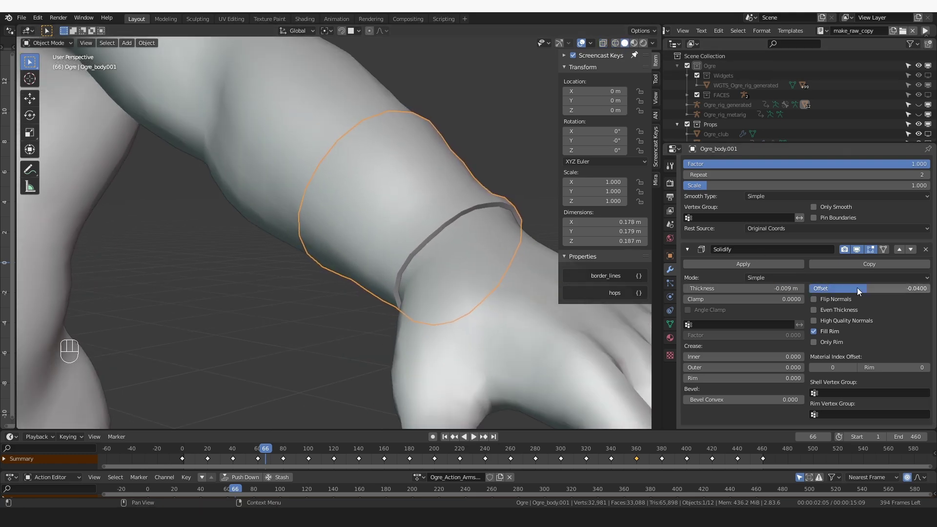
# Set the wristband's Solidify offset to -0.464 in wireframe shading, inspect the shell, and return to solid shading.
pyautogui.click(614, 43)
pyautogui.moveTo(518, 146); pyautogui.dragTo(542, 156, button='middle')
pyautogui.moveTo(864, 289); pyautogui.dragTo(810, 289)
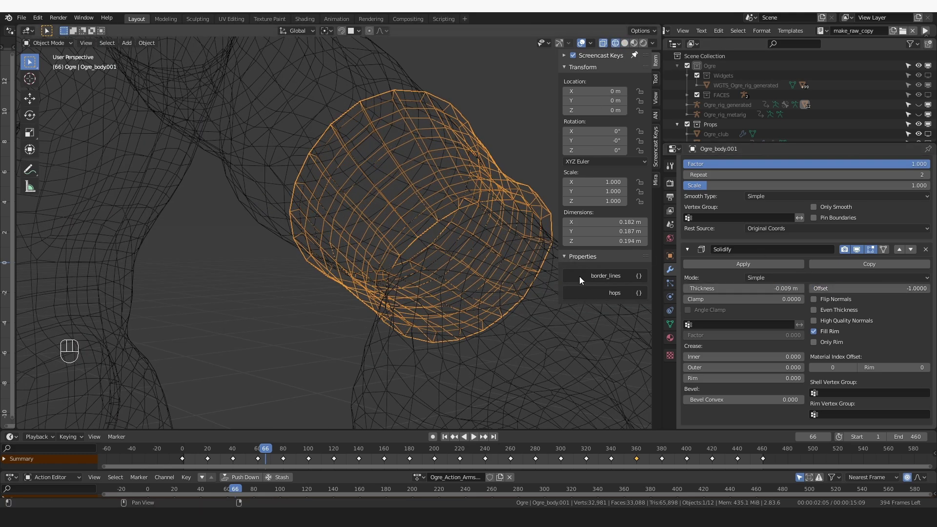
pyautogui.moveTo(528, 281); pyautogui.dragTo(549, 273, button='middle')
pyautogui.moveTo(821, 290)
pyautogui.mouseDown()
pyautogui.moveTo(851, 290)
pyautogui.moveTo(825, 288)
pyautogui.mouseUp()
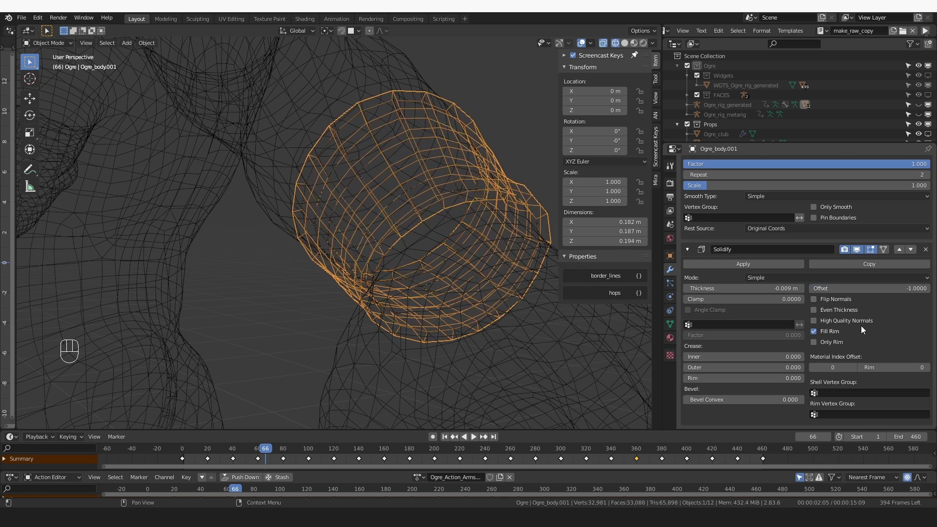
pyautogui.moveTo(819, 290); pyautogui.dragTo(836, 291)
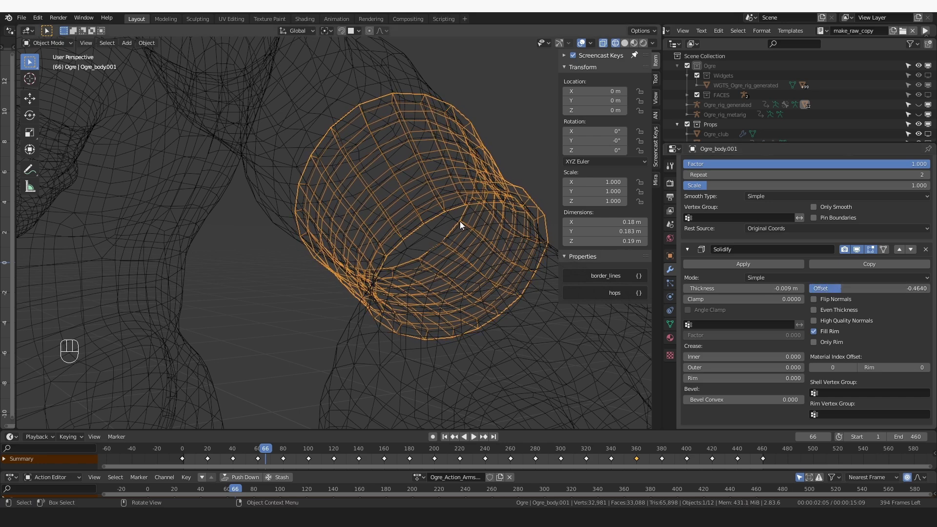
pyautogui.scroll(-5, 437, 274)
pyautogui.moveTo(437, 274)
pyautogui.mouseDown(button='middle')
pyautogui.moveTo(409, 241)
pyautogui.moveTo(433, 269)
pyautogui.mouseUp(button='middle')
pyautogui.scroll(3, 416, 242)
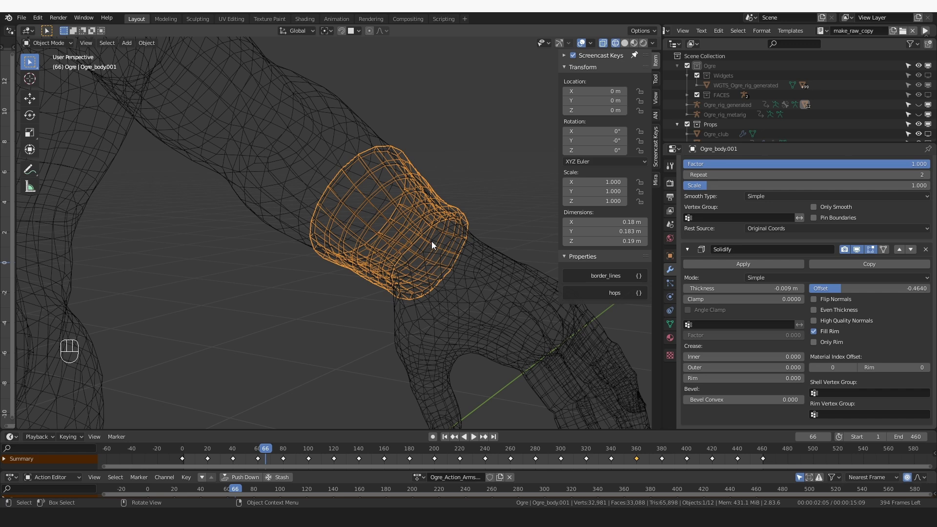
pyautogui.click(626, 43)
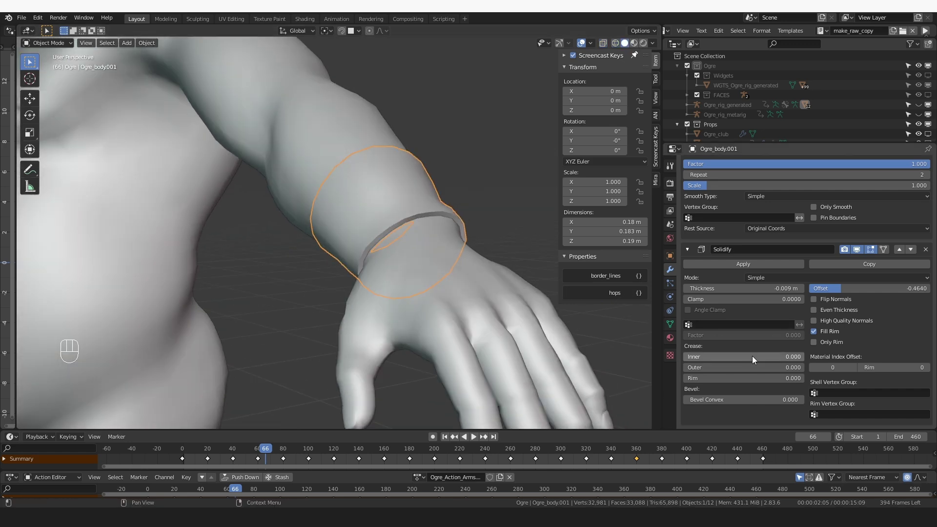
# Deselect the wristband, unhide the Ogre_rig_generated armature and select it.
pyautogui.moveTo(503, 320); pyautogui.dragTo(576, 305, button='middle')
pyautogui.scroll(7, 776, 289)
pyautogui.moveTo(493, 282); pyautogui.dragTo(448, 321, button='middle')
pyautogui.hotkey('alt', 'a')
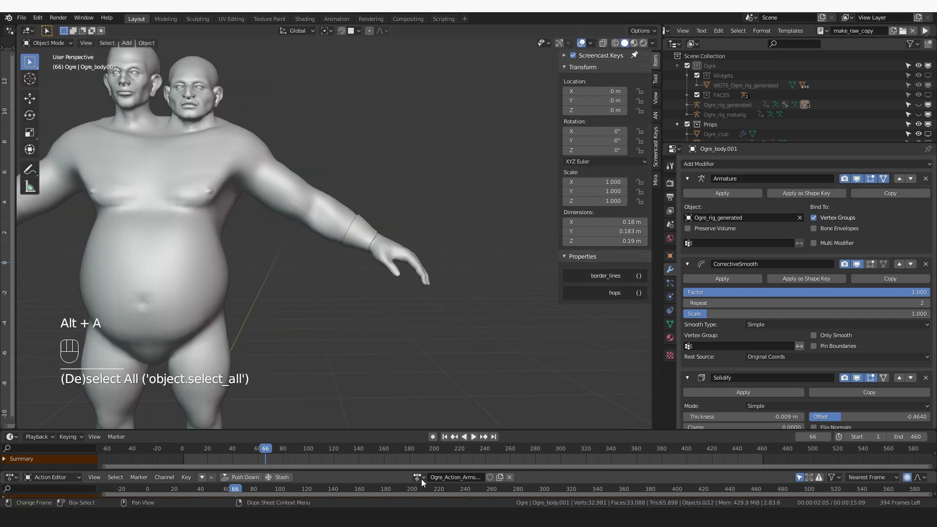
pyautogui.press('z')
pyautogui.press('z')
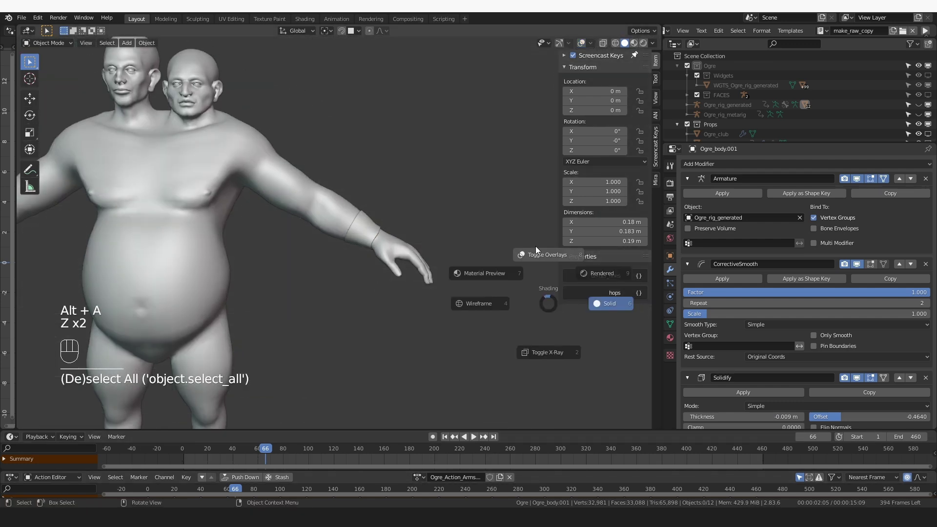
pyautogui.click(535, 255)
pyautogui.click(917, 105)
pyautogui.click(306, 173)
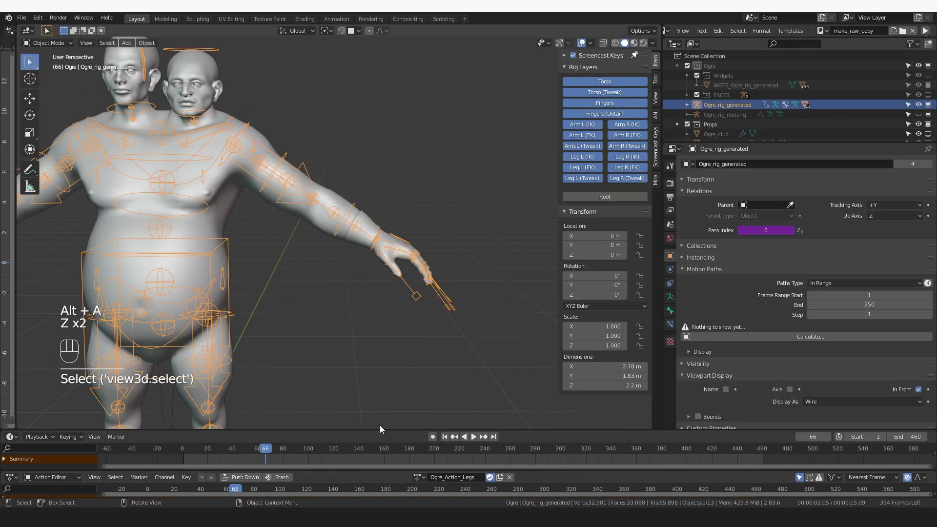
# Assign the Ogre_Action_Arms action to the rig and turn off the viewport overlays.
pyautogui.click(418, 477)
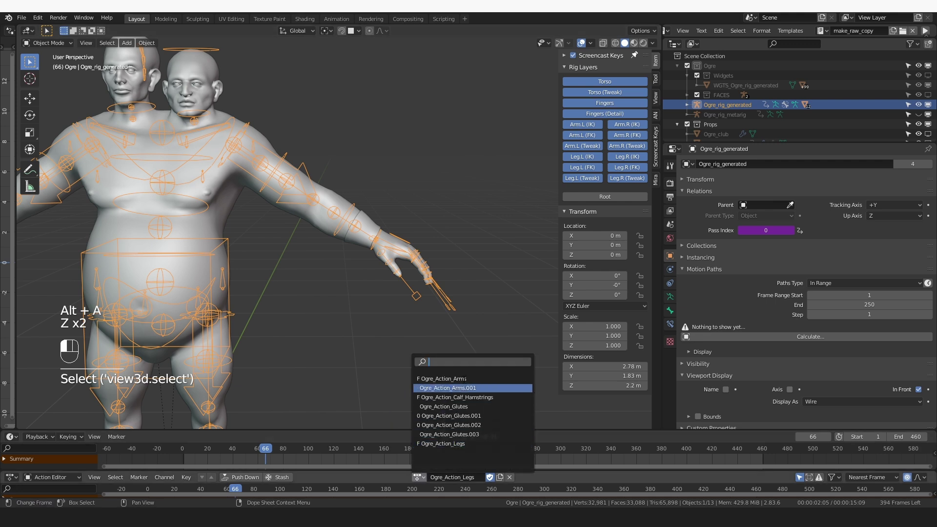
pyautogui.click(484, 380)
pyautogui.press('z')
pyautogui.click(419, 254)
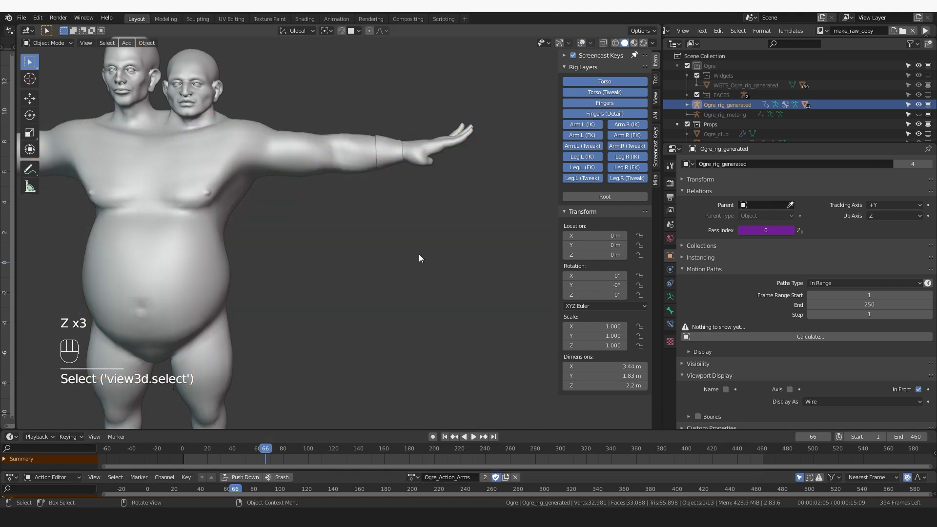
# Play the arm animation and inspect how the wristband follows the forearm and wrist from several angles.
pyautogui.moveTo(267, 447); pyautogui.dragTo(143, 444)
pyautogui.hotkey('shift', 'space')
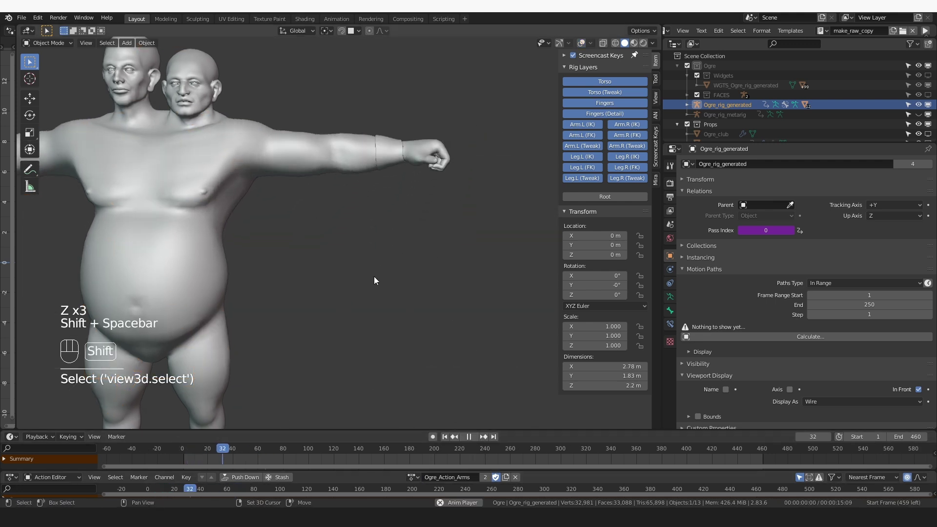
pyautogui.scroll(5, 412, 182)
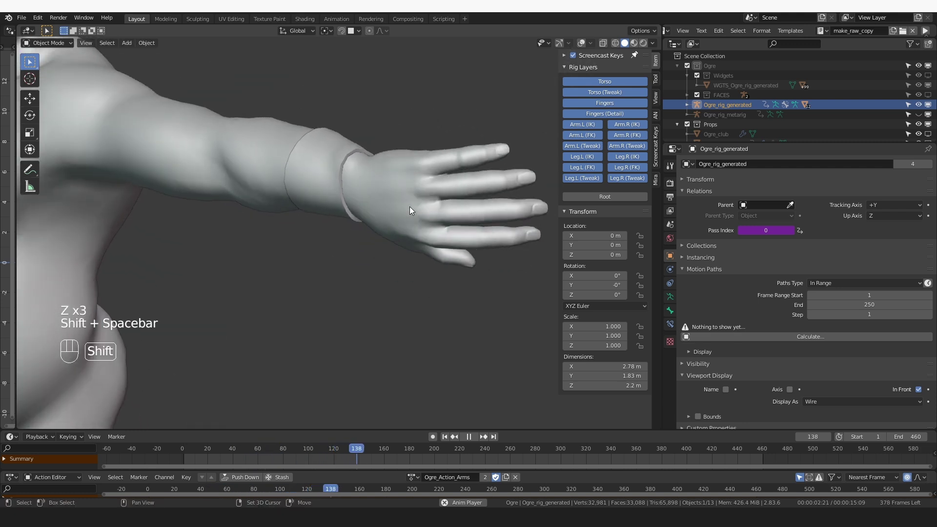
pyautogui.hotkey('shift', 'space')
pyautogui.moveTo(401, 206); pyautogui.dragTo(362, 169, button='middle')
pyautogui.scroll(-5, 400, 102)
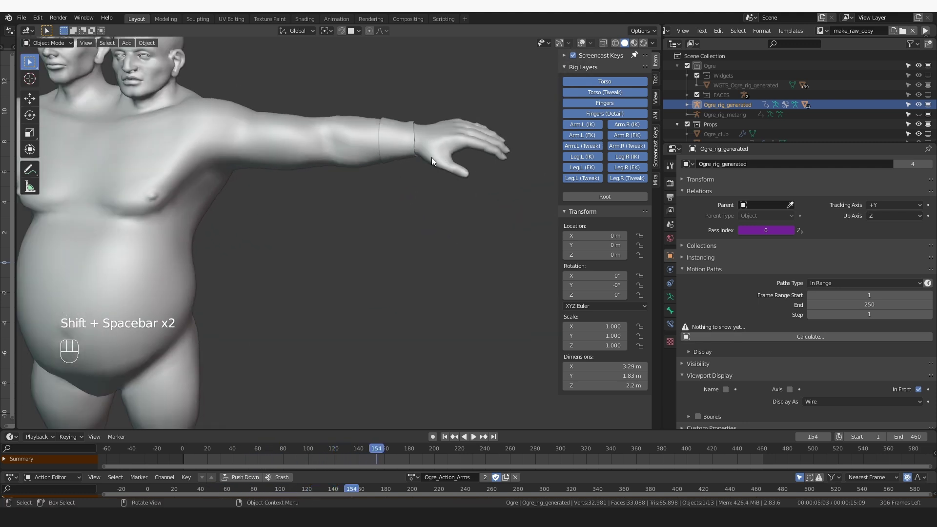
pyautogui.scroll(4, 406, 150)
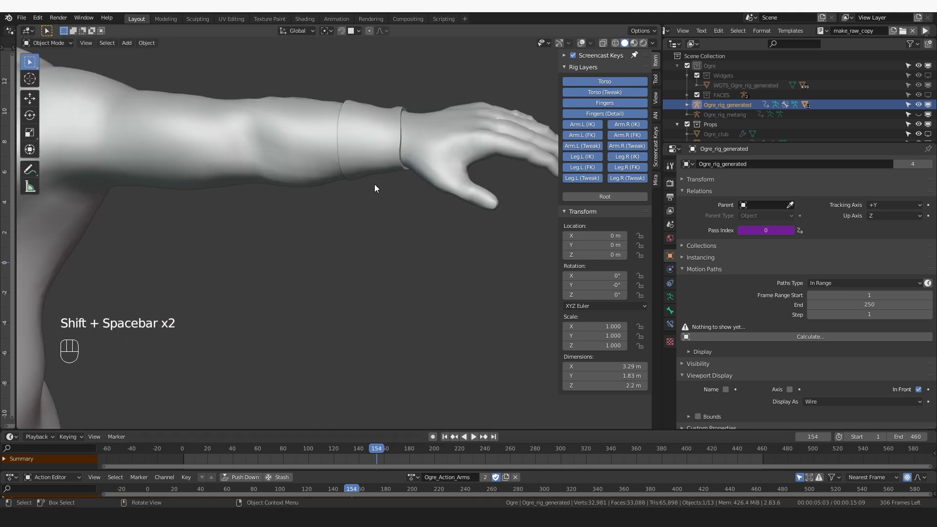
pyautogui.moveTo(405, 127); pyautogui.dragTo(376, 130, button='middle')
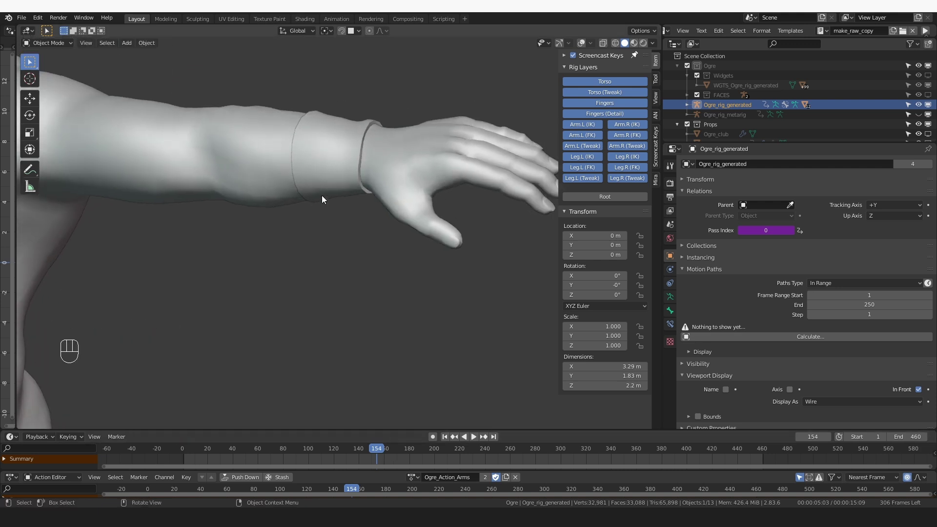
pyautogui.moveTo(321, 195); pyautogui.dragTo(344, 215, button='middle')
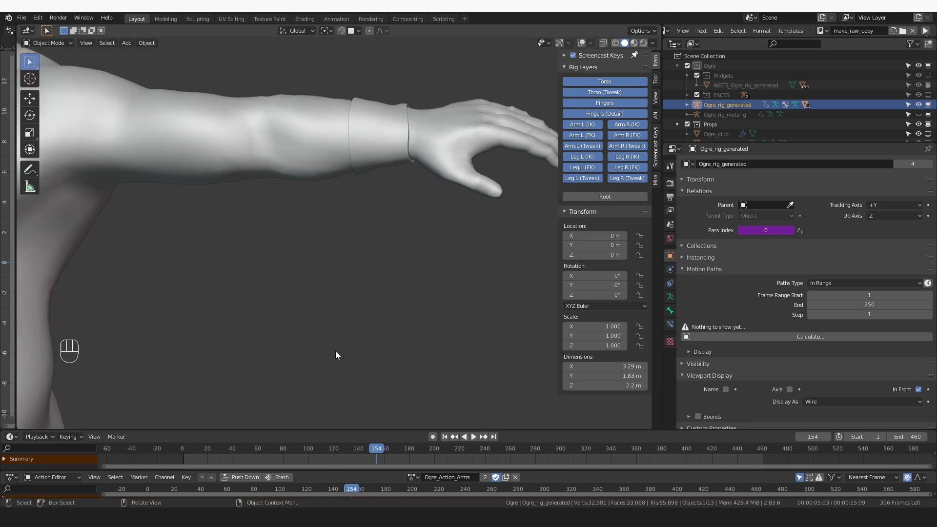
# Scrub the arm animation back to frame 19 and examine the wristband around the wrist.
pyautogui.moveTo(379, 454); pyautogui.dragTo(332, 454)
pyautogui.moveTo(379, 276); pyautogui.dragTo(377, 220, button='middle')
pyautogui.moveTo(312, 447); pyautogui.dragTo(125, 446)
pyautogui.moveTo(205, 452); pyautogui.dragTo(206, 450)
pyautogui.moveTo(456, 186); pyautogui.dragTo(419, 206, button='middle')
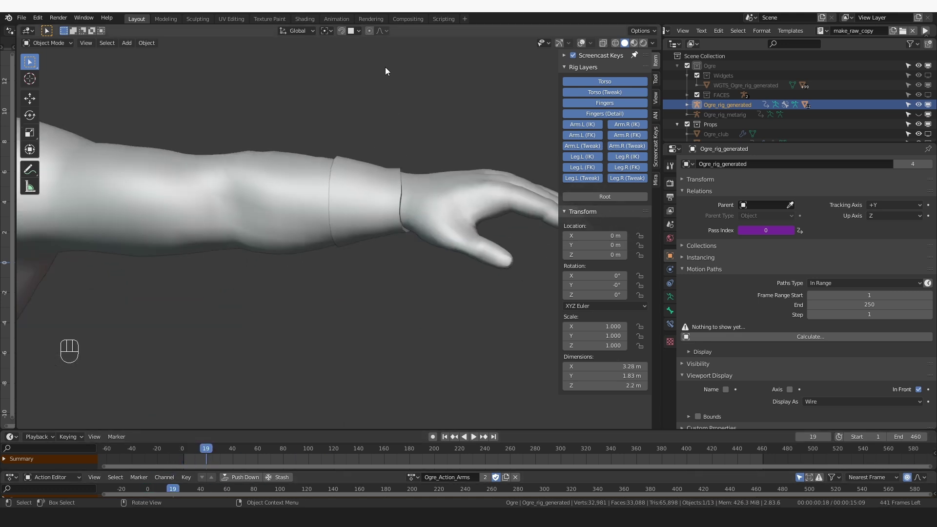
# Select the wristband, turn on overlays, enter Edit Mode and display its Solidify modifier on the edit cage.
pyautogui.click(388, 170)
pyautogui.click(581, 43)
pyautogui.scroll(2, 391, 173)
pyautogui.press('Tab')
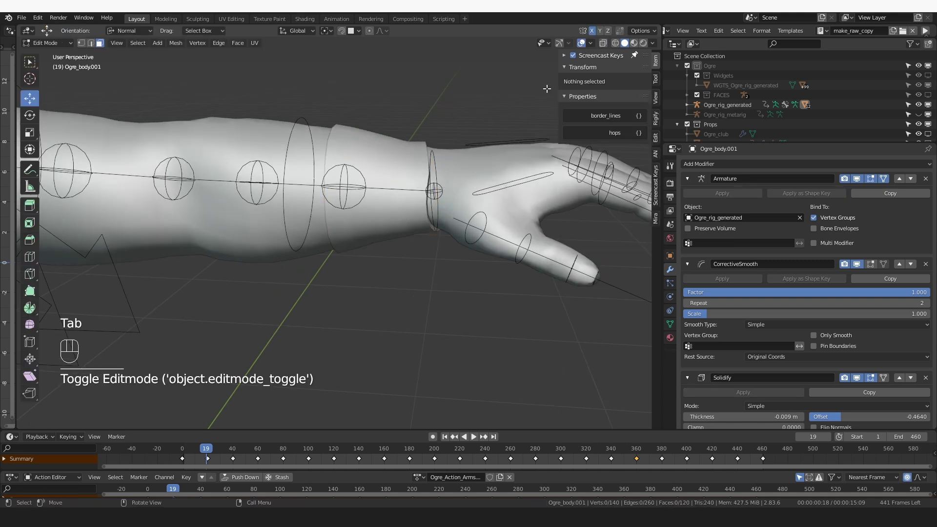
pyautogui.click(885, 377)
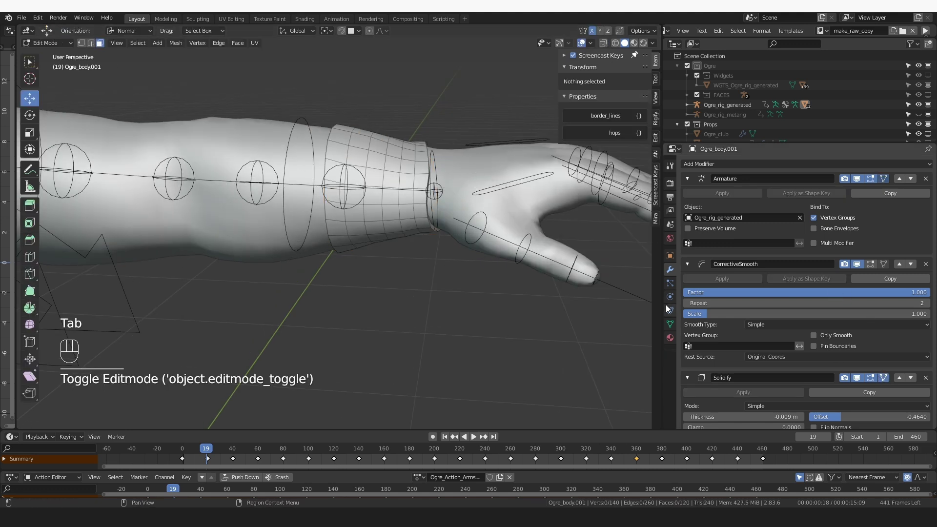
pyautogui.press('KP_1')
pyautogui.press('KP_1')
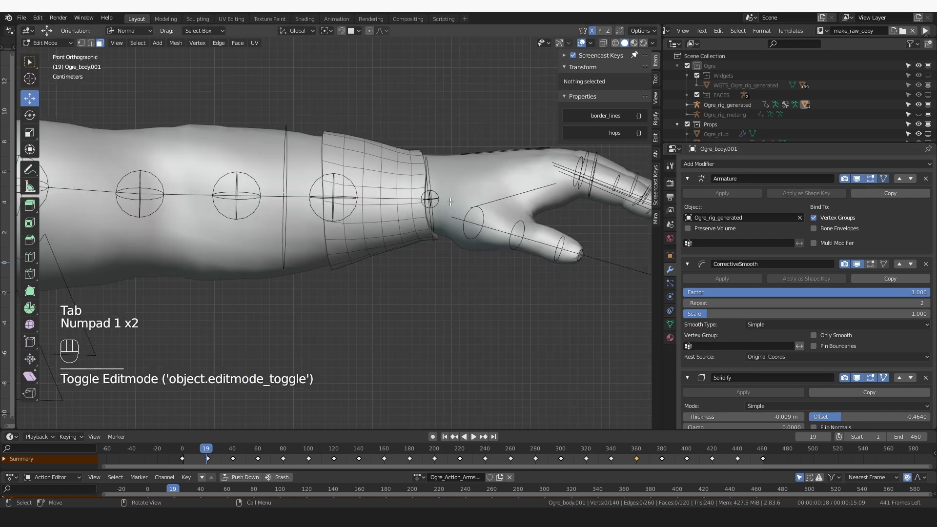
# Isolate the wristband, select the open edge loop at its wrist end, and hide Solidify in the viewport.
pyautogui.moveTo(450, 202); pyautogui.dragTo(453, 217, button='middle')
pyautogui.keyDown('alt'); pyautogui.click(479, 206); pyautogui.keyUp('alt')
pyautogui.press('z')
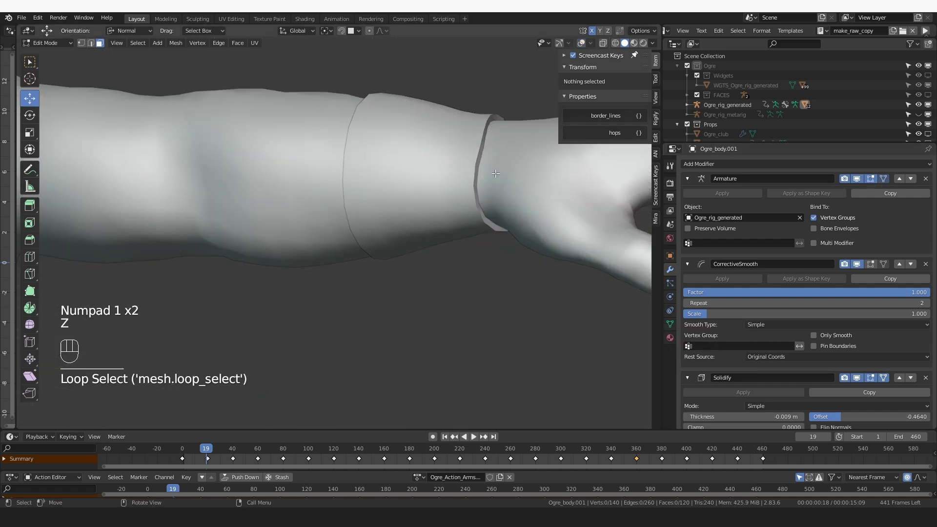
pyautogui.press('z')
pyautogui.press('z')
pyautogui.moveTo(495, 173); pyautogui.dragTo(422, 195, button='middle')
pyautogui.press('KP_Divide')
pyautogui.keyDown('alt'); pyautogui.click(378, 172); pyautogui.keyUp('alt')
pyautogui.scroll(-3, 378, 172)
pyautogui.press('2')
pyautogui.keyDown('alt'); pyautogui.click(379, 169); pyautogui.keyUp('alt')
pyautogui.click(857, 378)
pyautogui.moveTo(507, 290); pyautogui.dragTo(404, 211, button='middle')
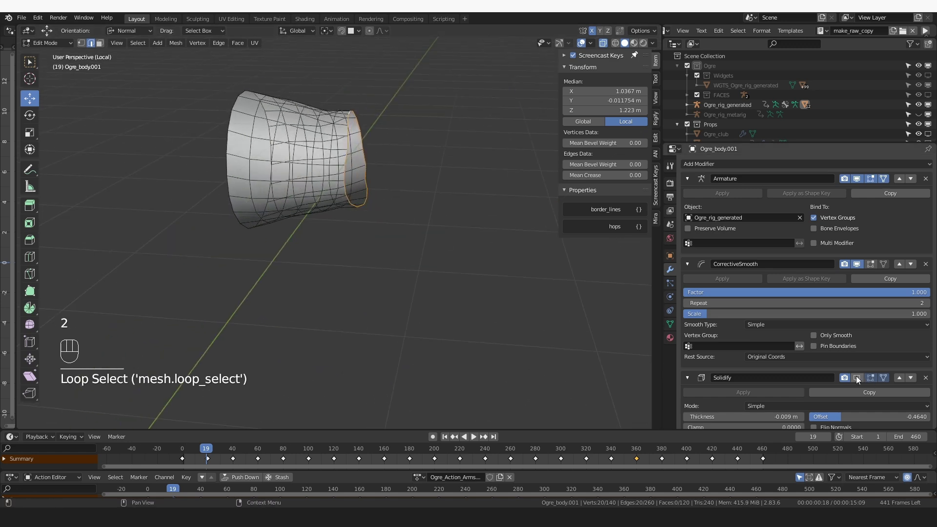
# Leave the isolated view, activate the Scale tool with gizmos shown, and display CorrectiveSmooth on the edit cage.
pyautogui.press('KP_Divide')
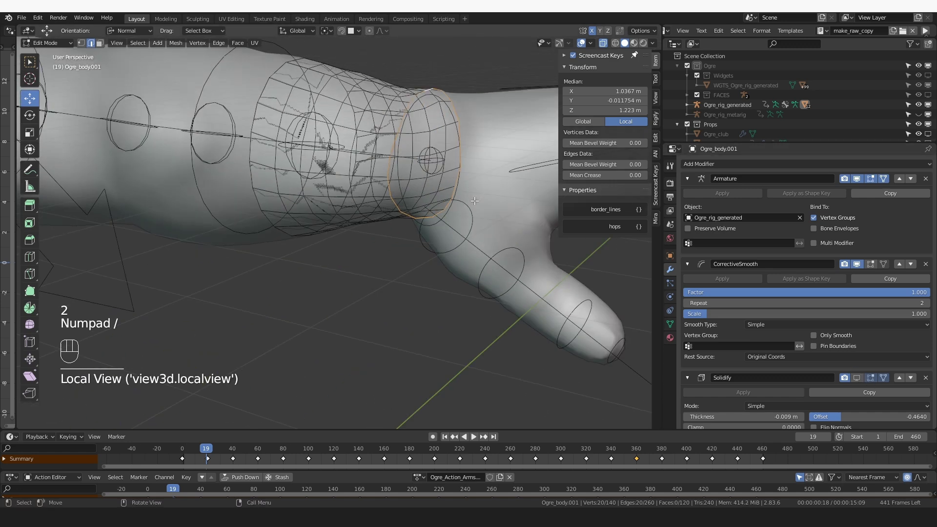
pyautogui.press('KP_1')
pyautogui.scroll(-3, 445, 164)
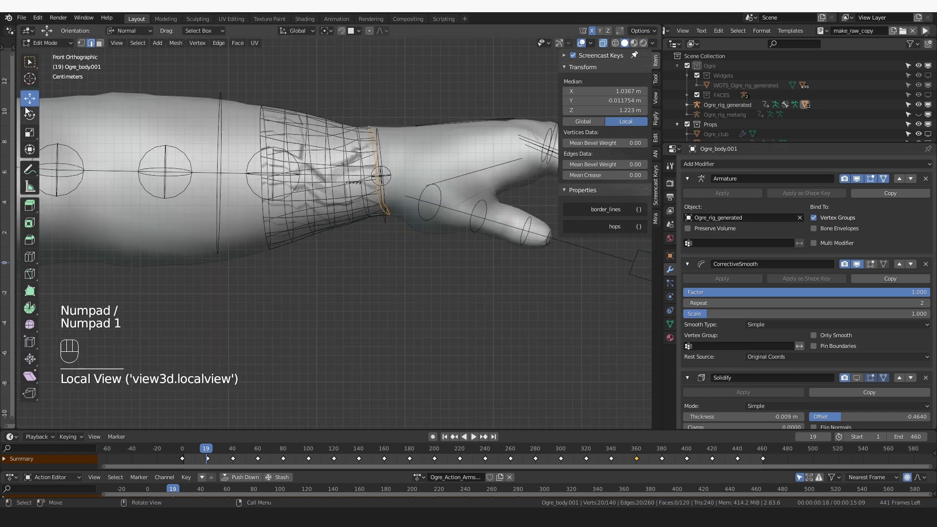
pyautogui.click(32, 134)
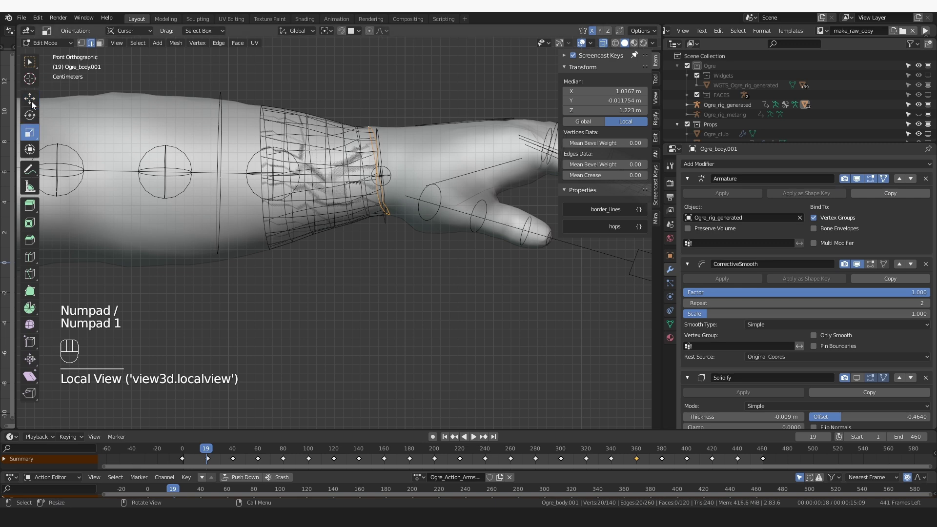
pyautogui.click(569, 43)
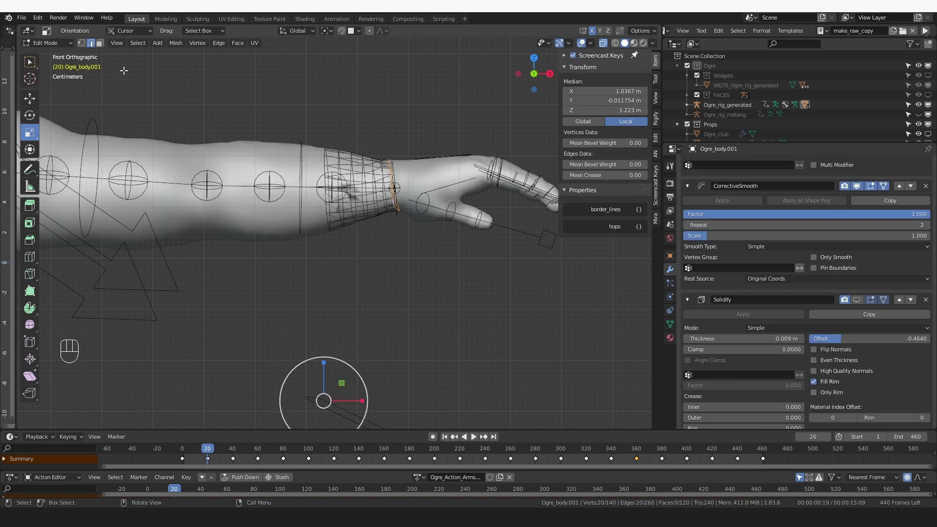
# Set the Scale orientation to Global and, at frame 20, flatten the wristband's wrist-end and forearm-end edge loops along X.
pyautogui.click(129, 42)
pyautogui.click(133, 43)
pyautogui.click(131, 35)
pyautogui.click(132, 58)
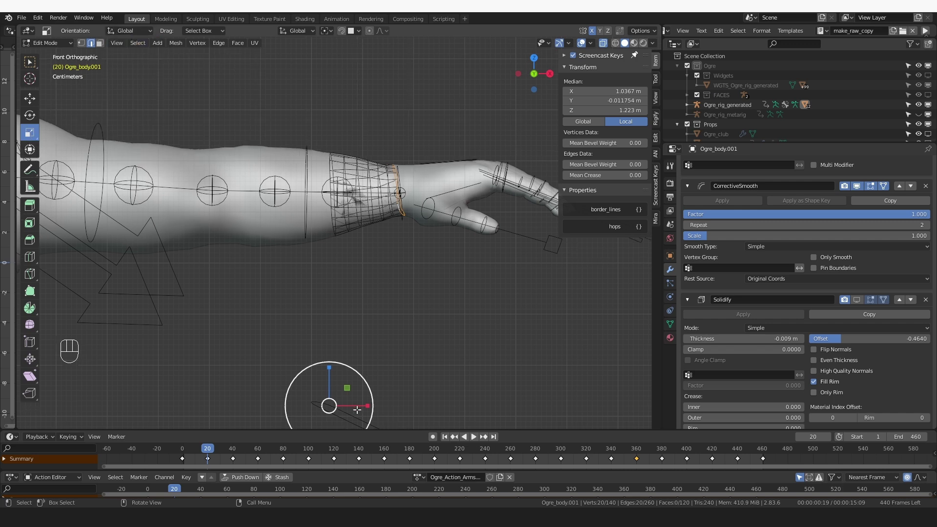
pyautogui.press('space')
pyautogui.click(180, 451)
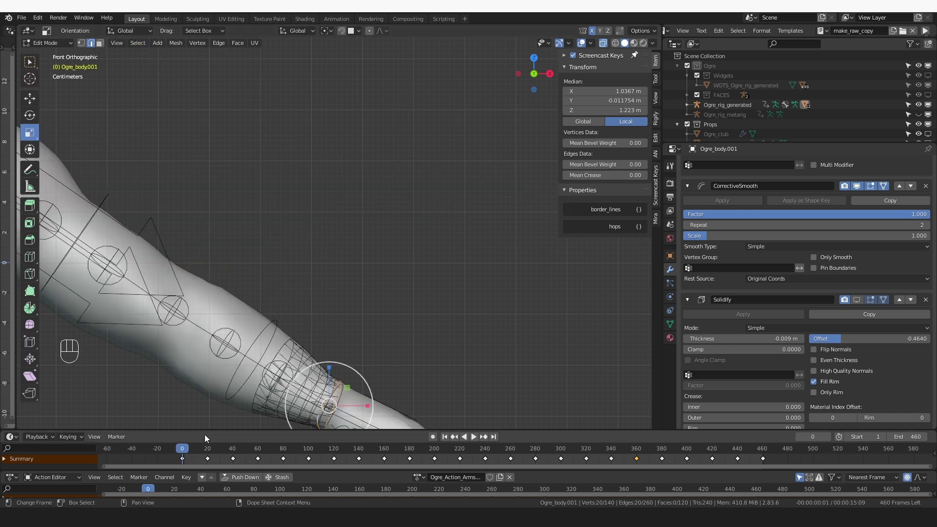
pyautogui.click(193, 449)
pyautogui.moveTo(194, 451); pyautogui.dragTo(208, 450)
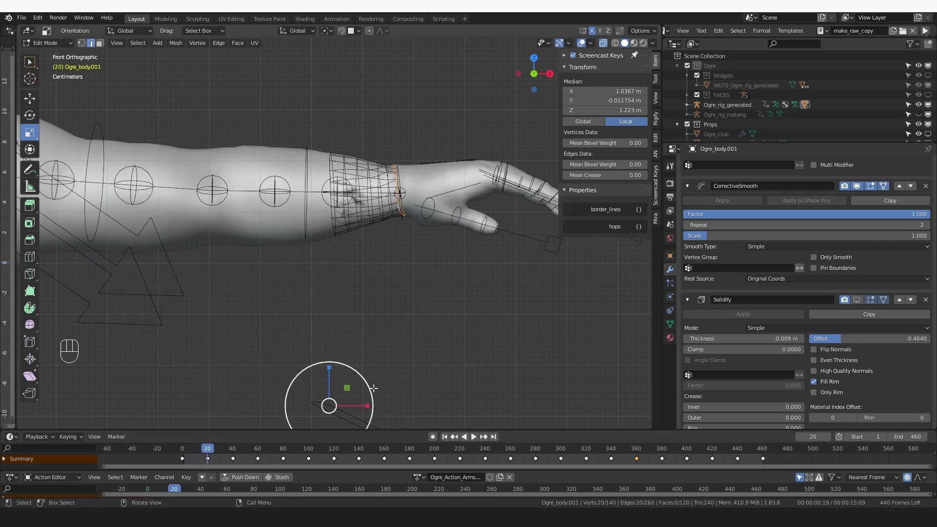
pyautogui.moveTo(362, 407)
pyautogui.mouseDown()
pyautogui.moveTo(348, 408)
pyautogui.moveTo(341, 388)
pyautogui.moveTo(295, 376)
pyautogui.moveTo(383, 233)
pyautogui.mouseUp()
pyautogui.keyDown('alt'); pyautogui.click(337, 235); pyautogui.keyUp('alt')
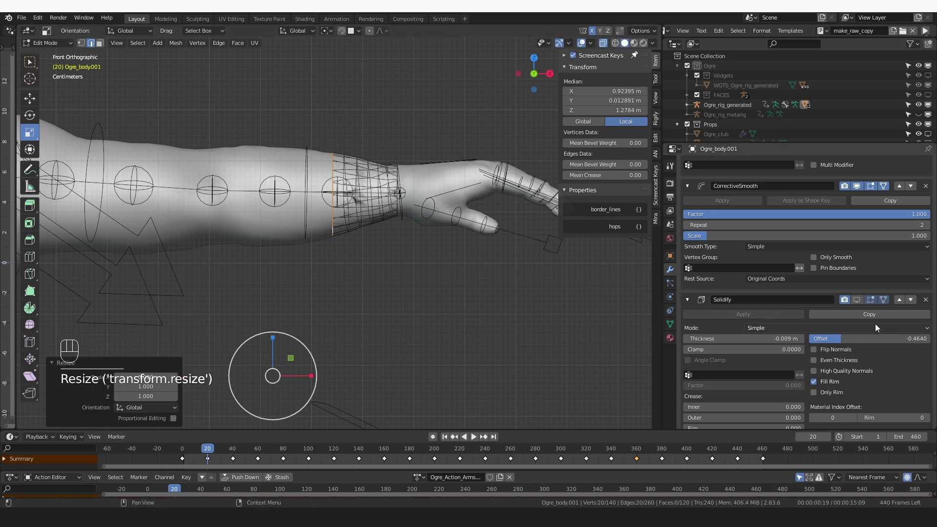
# Show Solidify in the viewport again, return to Object Mode, and turn off X-ray and overlays.
pyautogui.scroll(4, 833, 296)
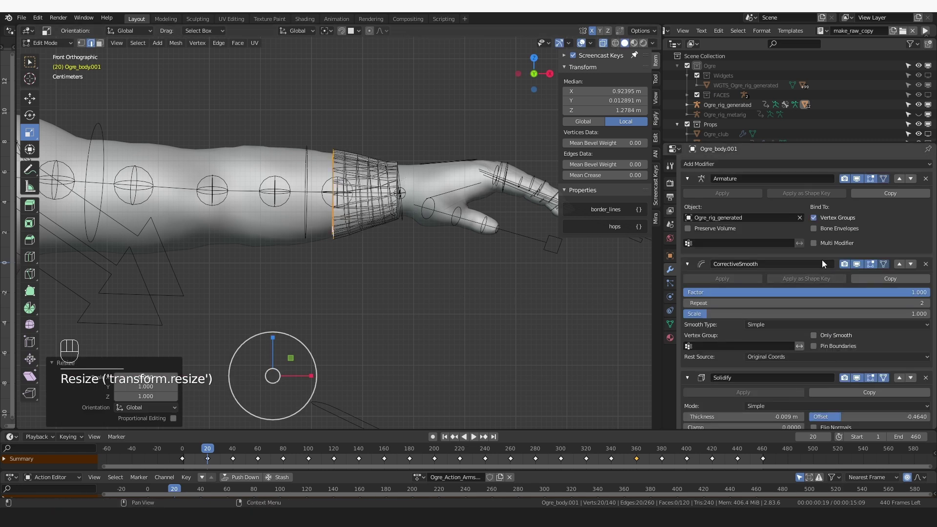
pyautogui.moveTo(457, 273); pyautogui.dragTo(470, 271, button='middle')
pyautogui.press('Tab')
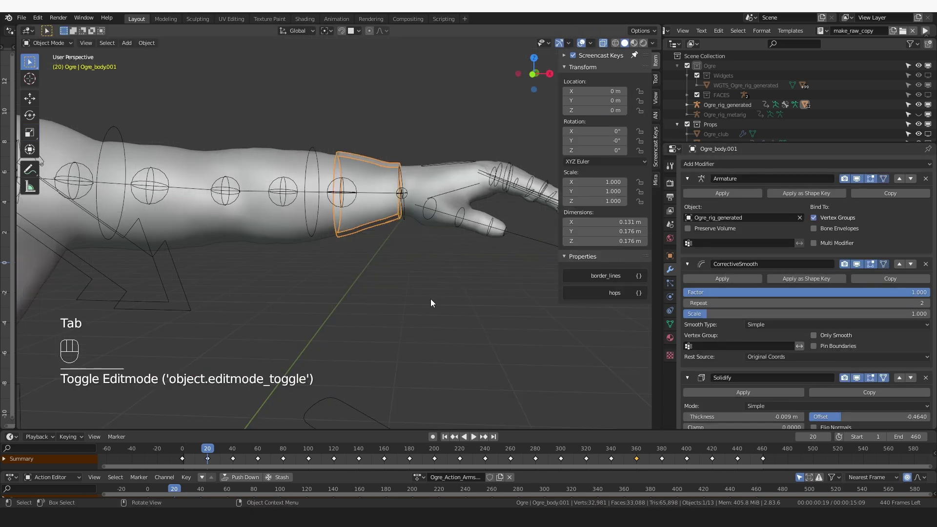
pyautogui.press('z')
pyautogui.moveTo(515, 194); pyautogui.dragTo(417, 214, button='middle')
pyautogui.press('z')
pyautogui.scroll(-6, 409, 230)
pyautogui.scroll(6, 406, 230)
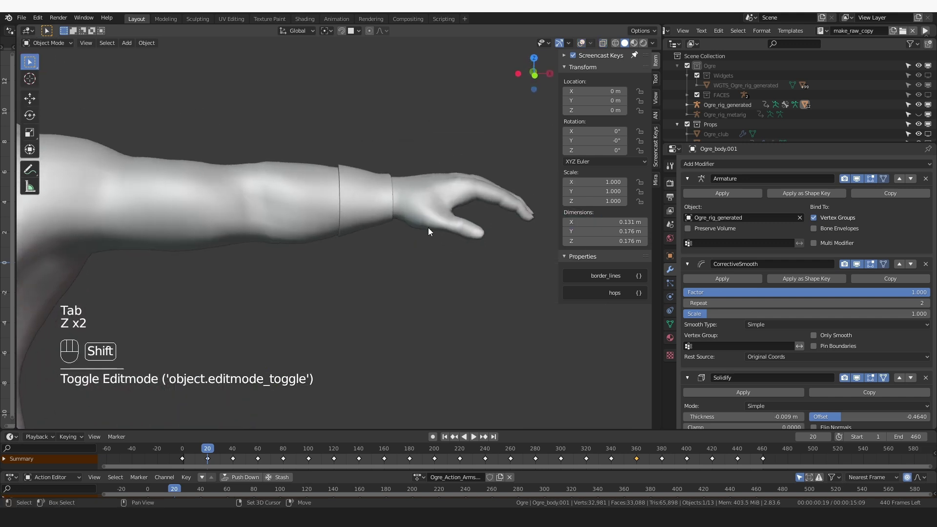
# Play the arm animation to check the straightened wristband, and scrub back to frame 26.
pyautogui.hotkey('shift', 'space')
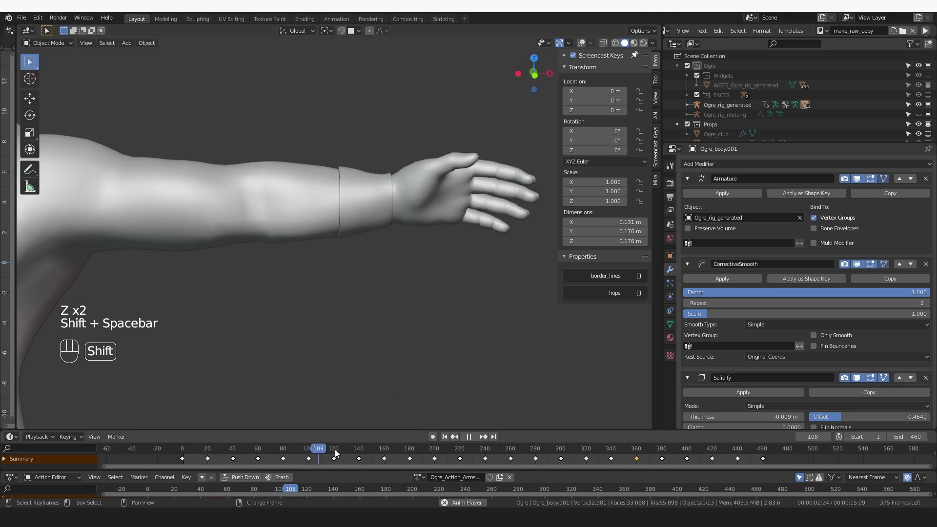
pyautogui.hotkey('shift', 'space')
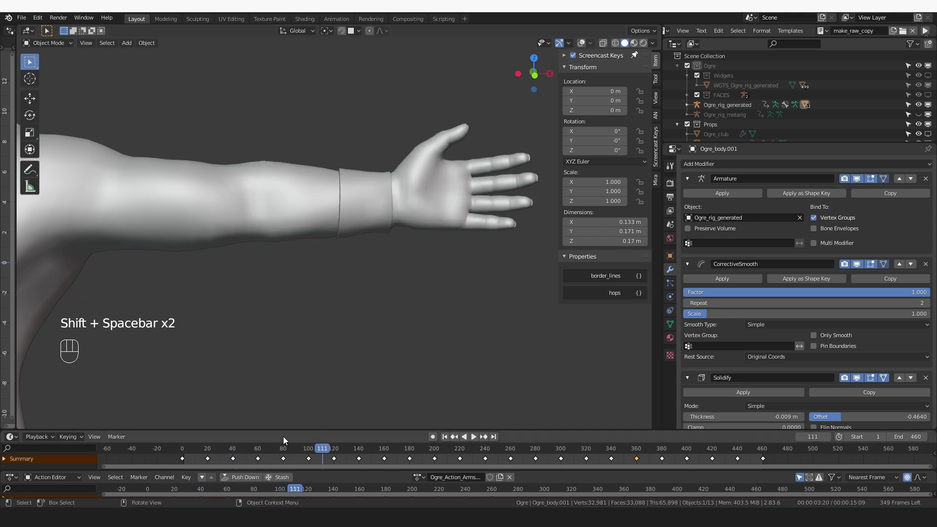
pyautogui.moveTo(241, 452); pyautogui.dragTo(215, 450)
pyautogui.moveTo(366, 263); pyautogui.dragTo(367, 208, button='middle')
# Isolate the wristband and open it in Edit Mode with overlays shown and face selection active.
pyautogui.press('KP_Divide')
pyautogui.press('Tab')
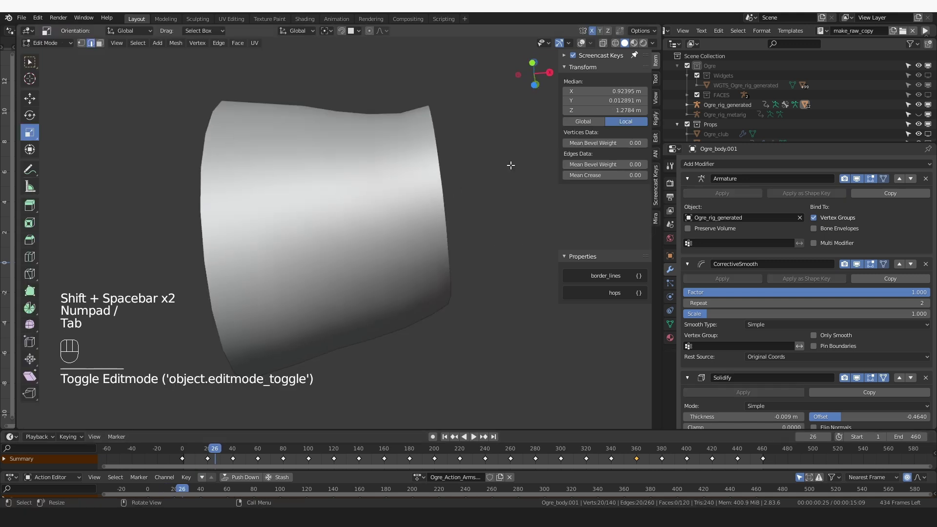
pyautogui.press('z')
pyautogui.moveTo(334, 287); pyautogui.dragTo(394, 211, button='middle')
pyautogui.press('3')
# Delete a 3-by-4 block of underside faces at the forearm end and a 2-by-4 block at the wrist end, leaving a one-face strip.
pyautogui.click(334, 295)
pyautogui.keyDown('shift'); pyautogui.click(328, 321); pyautogui.keyUp('shift')
pyautogui.keyDown('shift'); pyautogui.click(322, 348); pyautogui.keyUp('shift')
pyautogui.moveTo(332, 337); pyautogui.dragTo(303, 330, button='middle')
pyautogui.keyDown('shift'); pyautogui.click(423, 310); pyautogui.keyUp('shift')
pyautogui.keyDown('shift'); pyautogui.click(418, 287); pyautogui.keyUp('shift')
pyautogui.keyDown('shift'); pyautogui.click(411, 264); pyautogui.keyUp('shift')
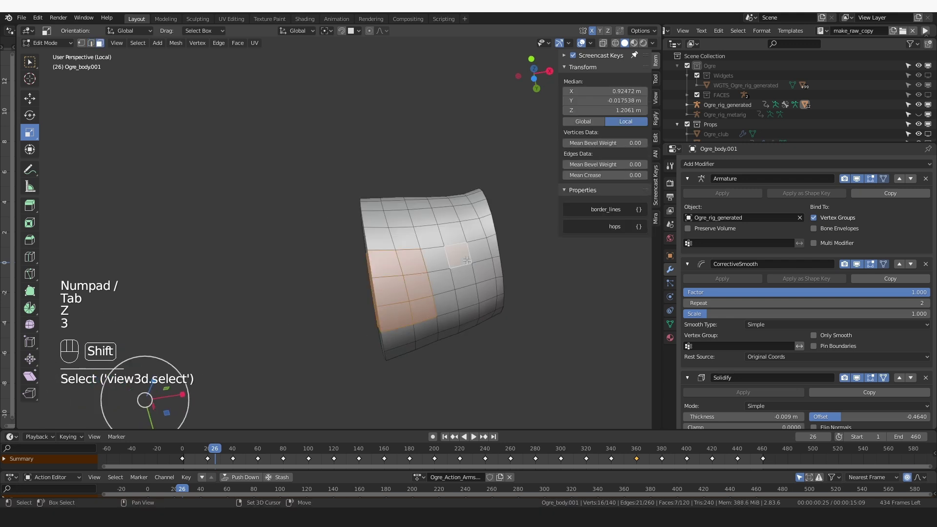
pyautogui.moveTo(415, 264); pyautogui.dragTo(393, 261, button='middle')
pyautogui.hotkey('ctrl', 'z')
pyautogui.hotkey('ctrl', 'z')
pyautogui.hotkey('ctrl', 'z')
pyautogui.keyDown('shift'); pyautogui.click(484, 228); pyautogui.keyUp('shift')
pyautogui.keyDown('shift'); pyautogui.click(495, 268); pyautogui.keyUp('shift')
pyautogui.keyDown('shift'); pyautogui.click(506, 264); pyautogui.keyUp('shift')
pyautogui.keyDown('shift'); pyautogui.click(503, 245); pyautogui.keyUp('shift')
pyautogui.keyDown('shift'); pyautogui.click(498, 225); pyautogui.keyUp('shift')
pyautogui.keyDown('shift'); pyautogui.click(488, 247); pyautogui.keyUp('shift')
pyautogui.keyDown('alt'); pyautogui.click(487, 258); pyautogui.keyUp('alt')
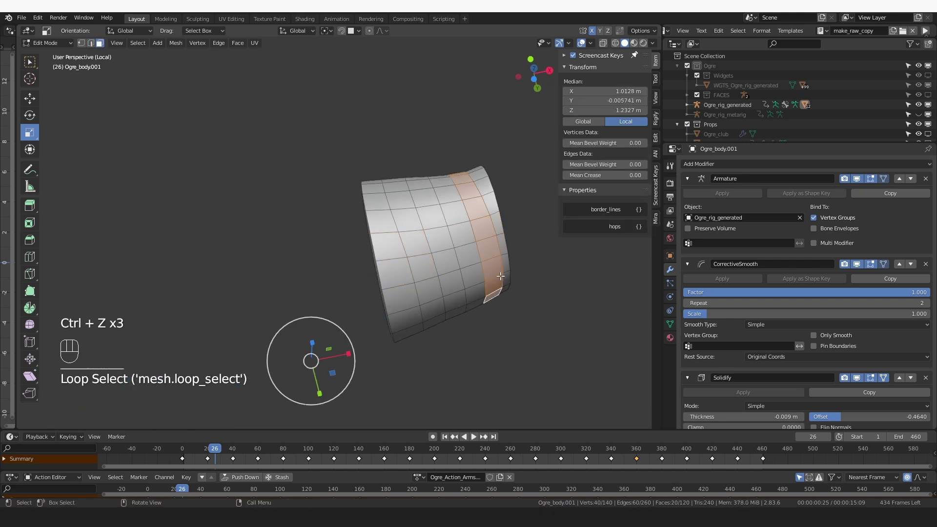
pyautogui.hotkey('ctrl', 'z')
pyautogui.press('c')
pyautogui.keyDown('shift'); pyautogui.click(476, 210); pyautogui.keyUp('shift')
pyautogui.keyDown('shift'); pyautogui.click(491, 203); pyautogui.keyUp('shift')
pyautogui.keyDown('shift'); pyautogui.click(382, 219); pyautogui.keyUp('shift')
pyautogui.moveTo(425, 227); pyautogui.dragTo(436, 259, button='middle')
pyautogui.keyDown('shift'); pyautogui.moveTo(436, 258); pyautogui.dragTo(391, 418, button='middle'); pyautogui.keyUp('shift')
pyautogui.moveTo(444, 301); pyautogui.dragTo(447, 305, button='middle')
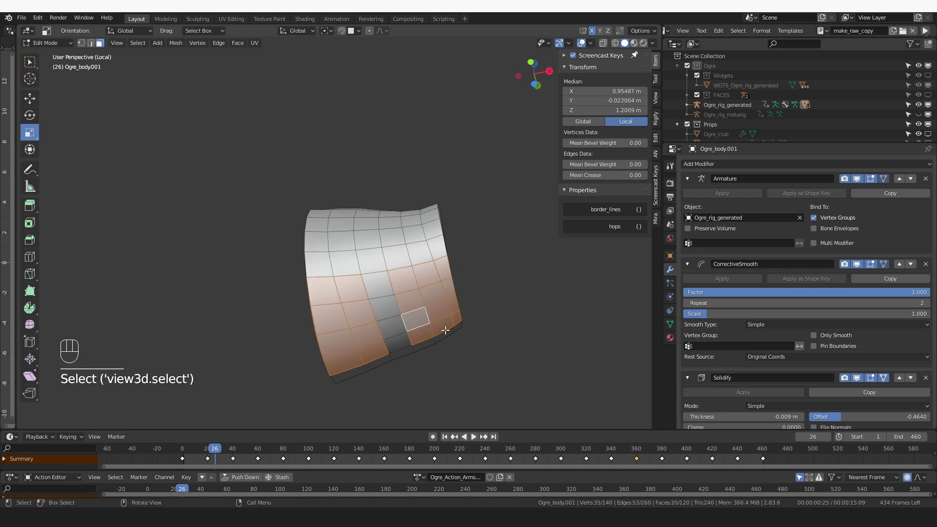
pyautogui.press('x')
pyautogui.click(420, 261)
pyautogui.moveTo(420, 262); pyautogui.dragTo(367, 248, button='middle')
# At frame 0, try to connect two selected vertices at the wristband's forearm end.
pyautogui.press('KP_7')
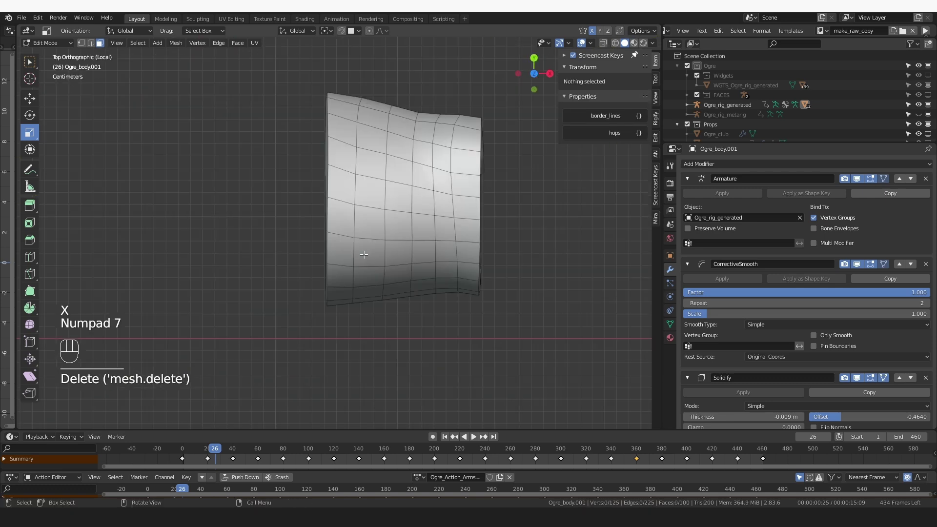
pyautogui.hotkey('shift', 'Left')
pyautogui.press('1')
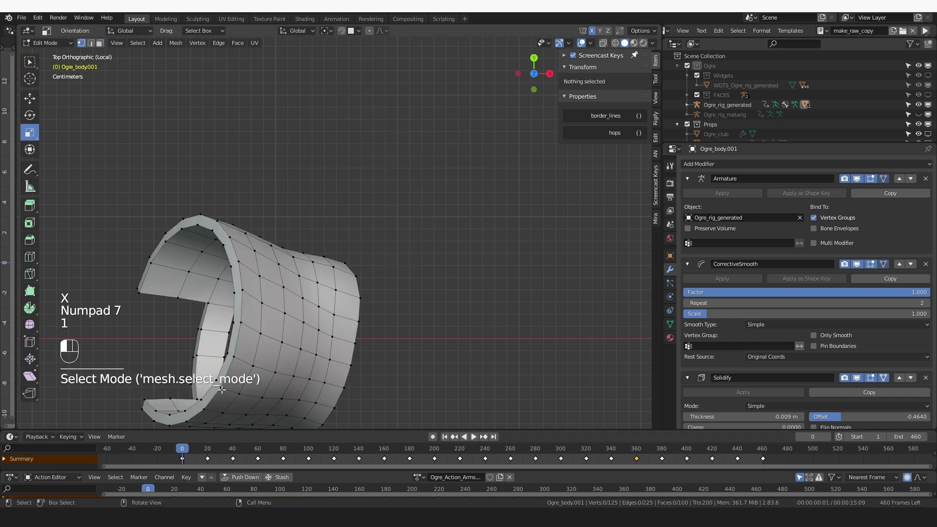
pyautogui.click(227, 371)
pyautogui.keyDown('shift'); pyautogui.click(286, 344); pyautogui.keyUp('shift')
pyautogui.press('j')
pyautogui.hotkey('ctrl', 'z')
# Cut a V-shaped line through existing vertices at the wristband's forearm rim with the Knife tool.
pyautogui.moveTo(298, 378); pyautogui.dragTo(286, 268, button='middle')
pyautogui.scroll(3, 239, 362)
pyautogui.press('k')
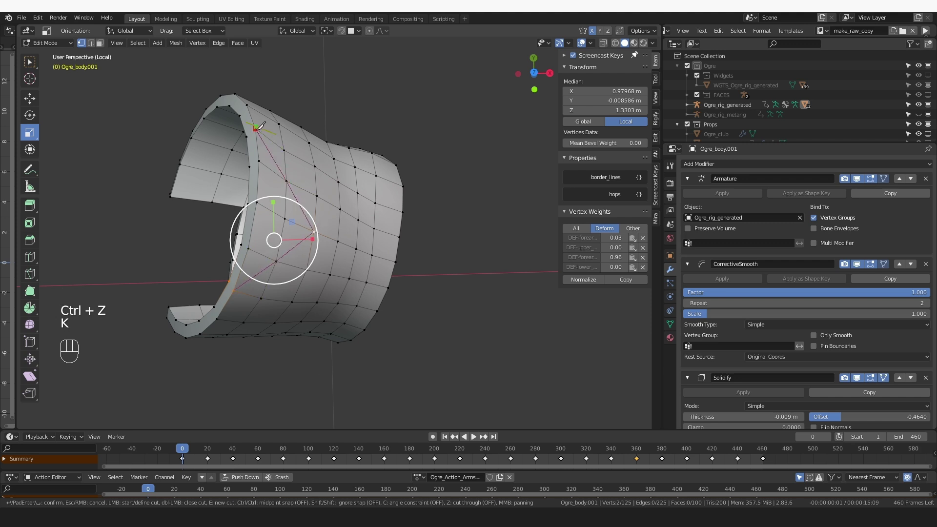
pyautogui.press('Return')
# Delete the faces inside the V-shaped cut to notch the wristband's forearm rim.
pyautogui.press('3')
pyautogui.click(264, 154)
pyautogui.keyDown('shift'); pyautogui.click(270, 190); pyautogui.keyUp('shift')
pyautogui.keyDown('shift'); pyautogui.click(267, 230); pyautogui.keyUp('shift')
pyautogui.keyDown('shift'); pyautogui.click(254, 261); pyautogui.keyUp('shift')
pyautogui.keyDown('shift'); pyautogui.click(292, 244); pyautogui.keyUp('shift')
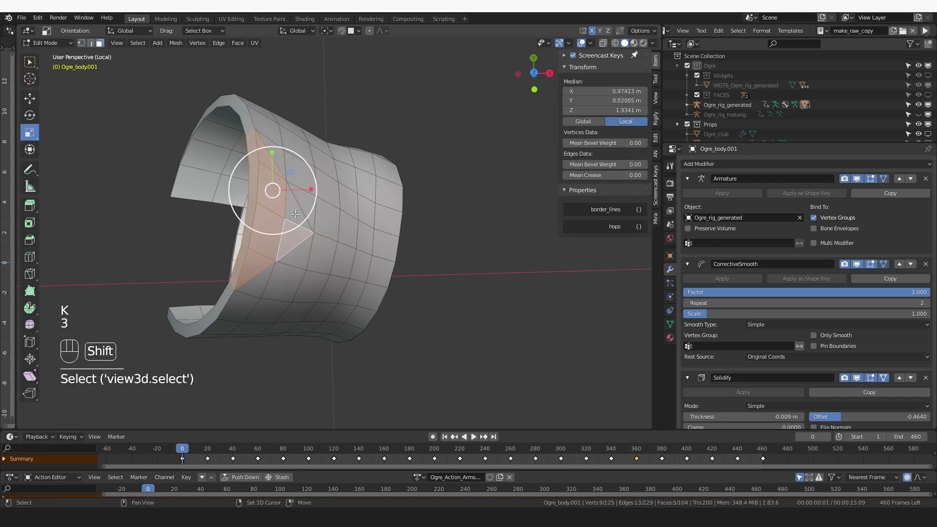
pyautogui.press('x')
pyautogui.click(295, 214)
# Bring back the full body in Object Mode without overlays and scrub to frame 170 to inspect the notched wristband.
pyautogui.press('KP_Divide')
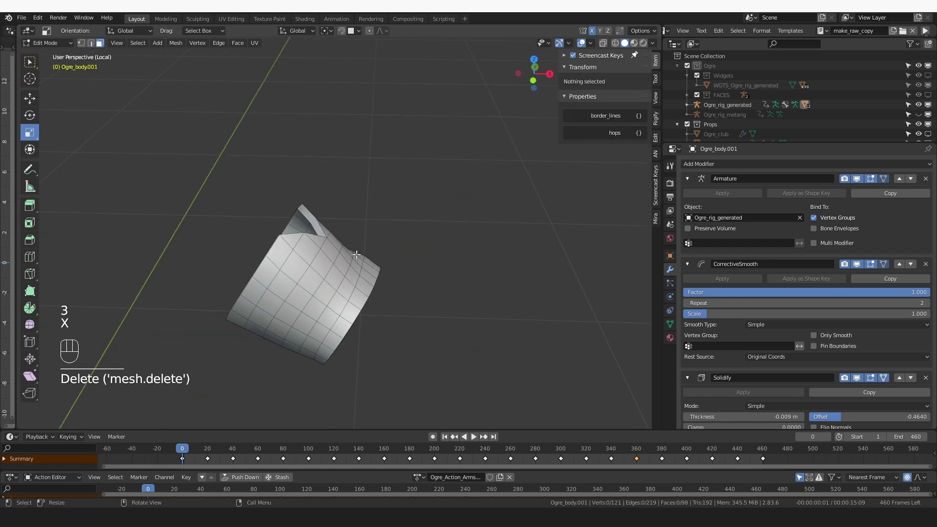
pyautogui.press('Tab')
pyautogui.press('z')
pyautogui.moveTo(220, 448); pyautogui.dragTo(397, 452)
pyautogui.press('Escape')
pyautogui.moveTo(286, 173); pyautogui.dragTo(332, 222, button='middle')
pyautogui.scroll(4, 332, 223)
# In Edit Mode, inset the four faces around a vertex near the middle of the wristband by about 0.007 m.
pyautogui.press('Tab')
pyautogui.press('z')
pyautogui.press('1')
pyautogui.click(335, 89)
pyautogui.scroll(3, 335, 90)
pyautogui.moveTo(335, 90); pyautogui.dragTo(330, 122, button='middle')
pyautogui.moveTo(361, 157); pyautogui.dragTo(426, 171, button='middle')
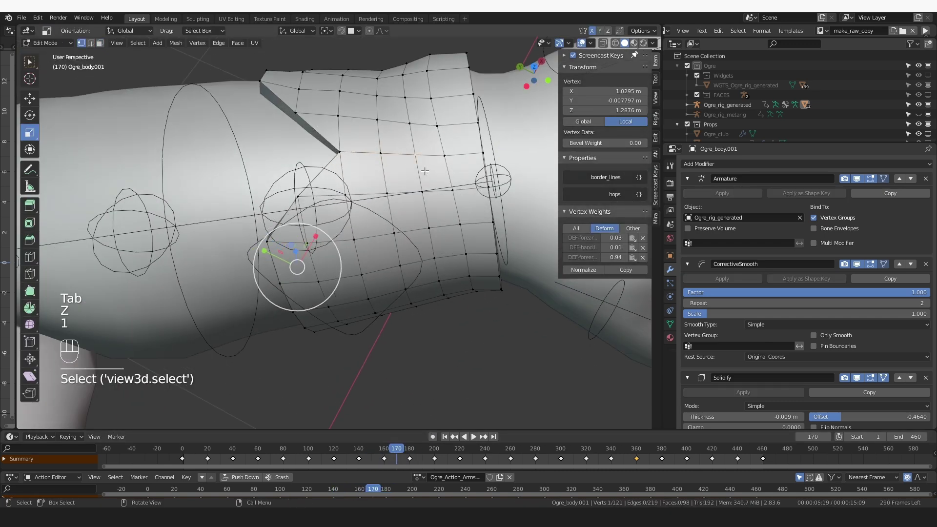
pyautogui.press('ctrl+KP_Add')
pyautogui.press('i')
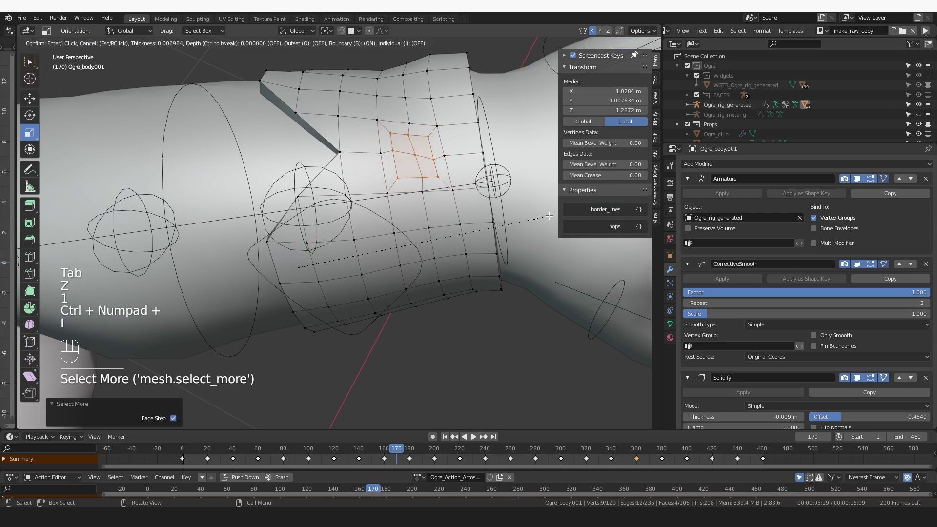
pyautogui.click(550, 216)
# Shape the inset faces into a circle with LoopTools and rotate them about -14.5°.
pyautogui.rightClick(499, 163)
pyautogui.moveTo(499, 163)
pyautogui.click(565, 169)
pyautogui.press('r')
pyautogui.click(466, 104)
# Extrude the circular faces outward about 0.0126 m and set the current frame to 0.
pyautogui.press('KP_Decimal')
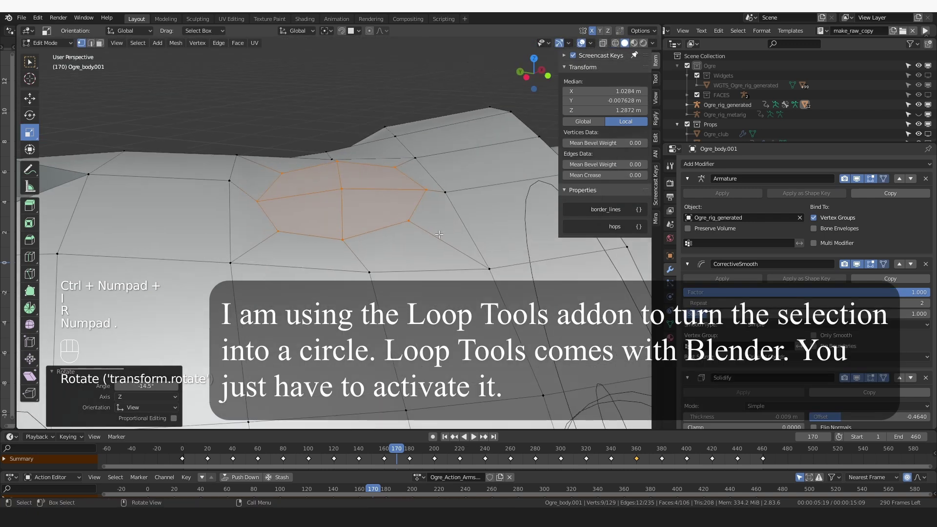
pyautogui.press('e')
pyautogui.click(437, 204)
pyautogui.scroll(-3, 437, 204)
pyautogui.moveTo(437, 205); pyautogui.dragTo(434, 188, button='middle')
pyautogui.scroll(-4, 434, 188)
pyautogui.doubleClick(813, 436)
pyautogui.write('0')
pyautogui.press('Return')
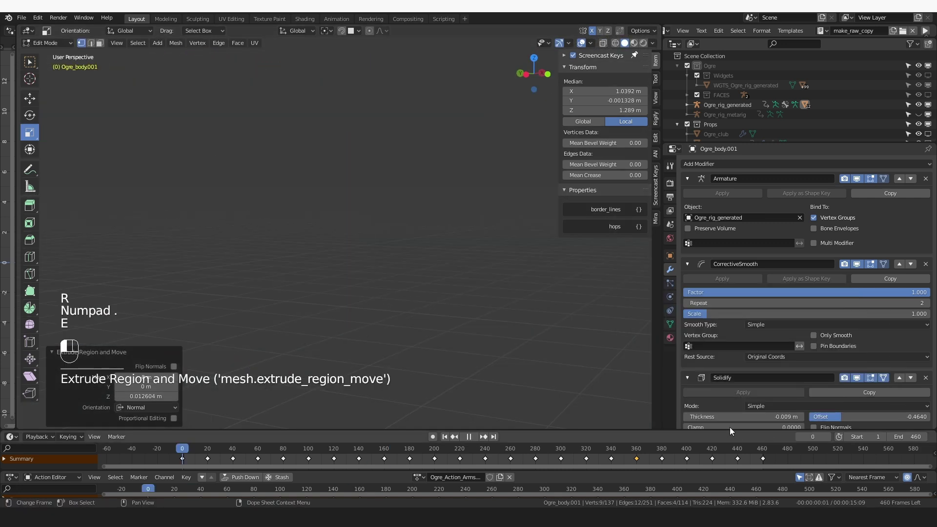
# In front view, move the extruded cap into place on the wristband and scale it.
pyautogui.press('KP_Decimal')
pyautogui.press('KP_1')
pyautogui.press('g')
pyautogui.click(443, 293)
pyautogui.press('s')
pyautogui.click(427, 270)
pyautogui.press('g')
pyautogui.click(361, 252)
# Add a loop cut around the side of the extruded stud.
pyautogui.hotkey('ctrl', 'r')
pyautogui.click(343, 245)
pyautogui.rightClick(345, 247)
pyautogui.press('r')
pyautogui.rightClick(380, 272)
# Select the whole stud, turn off the Armature modifier's viewport display and isolate the wristband in local view.
pyautogui.moveTo(379, 272); pyautogui.dragTo(310, 203, button='middle')
pyautogui.press('ctrl+KP_Add')
pyautogui.press('ctrl+KP_Add')
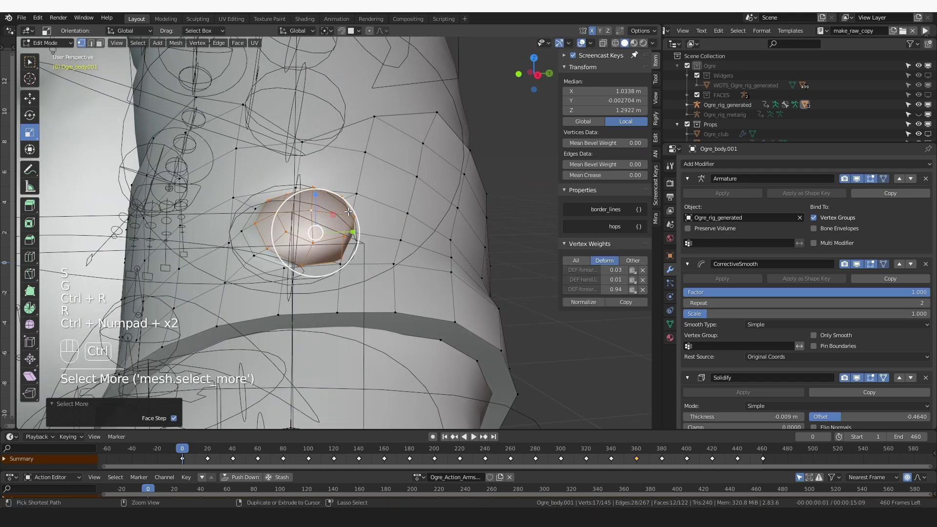
pyautogui.press('KP_7')
pyautogui.press('g')
pyautogui.rightClick(363, 230)
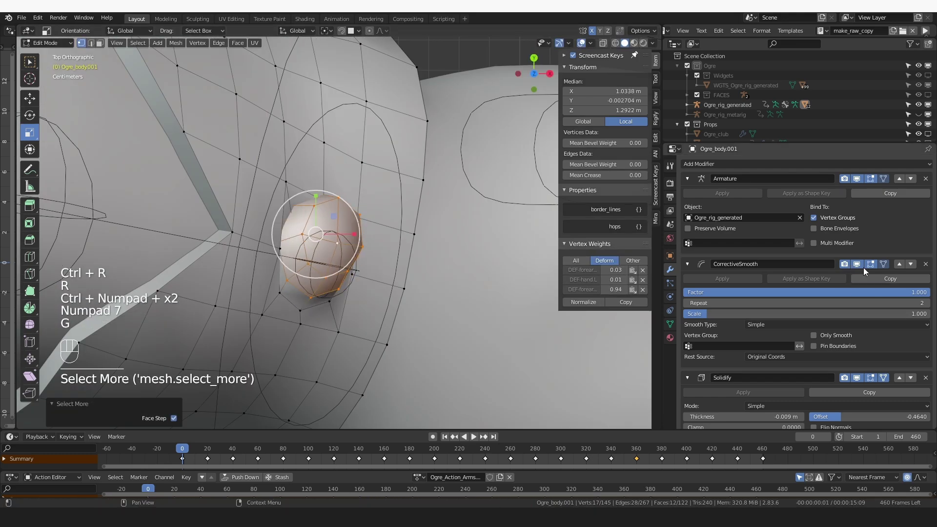
pyautogui.moveTo(342, 229); pyautogui.dragTo(352, 209, button='middle')
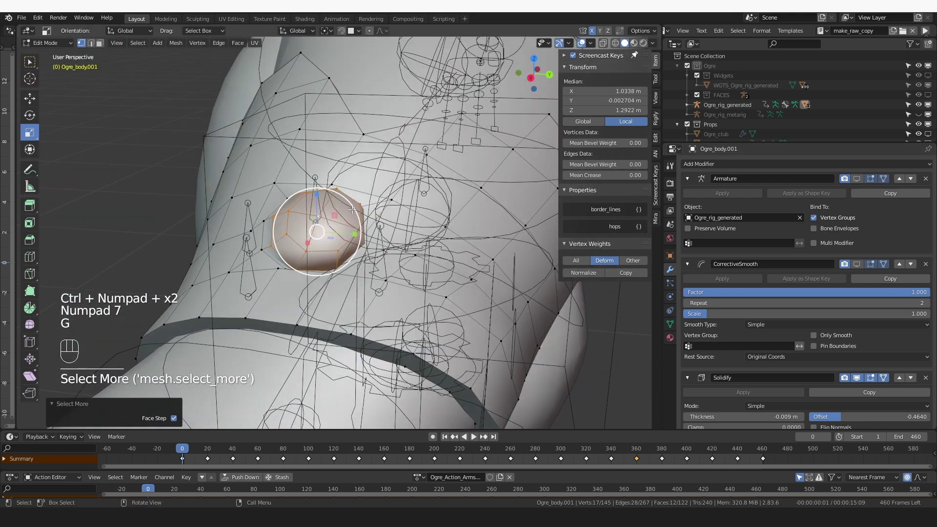
pyautogui.press('KP_Divide')
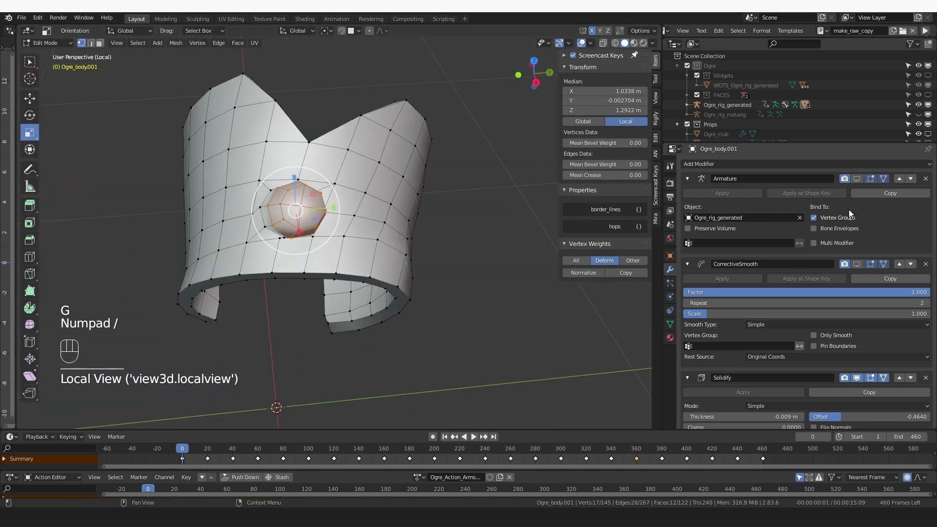
# Compare the stud's shape with the Solidify modifier's viewport display off and on again.
pyautogui.moveTo(390, 220); pyautogui.dragTo(442, 221, button='middle')
pyautogui.scroll(2, 408, 219)
pyautogui.scroll(-3, 876, 356)
pyautogui.click(859, 320)
pyautogui.click(858, 319)
pyautogui.moveTo(431, 255); pyautogui.dragTo(397, 247, button='middle')
pyautogui.scroll(1, 276, 229)
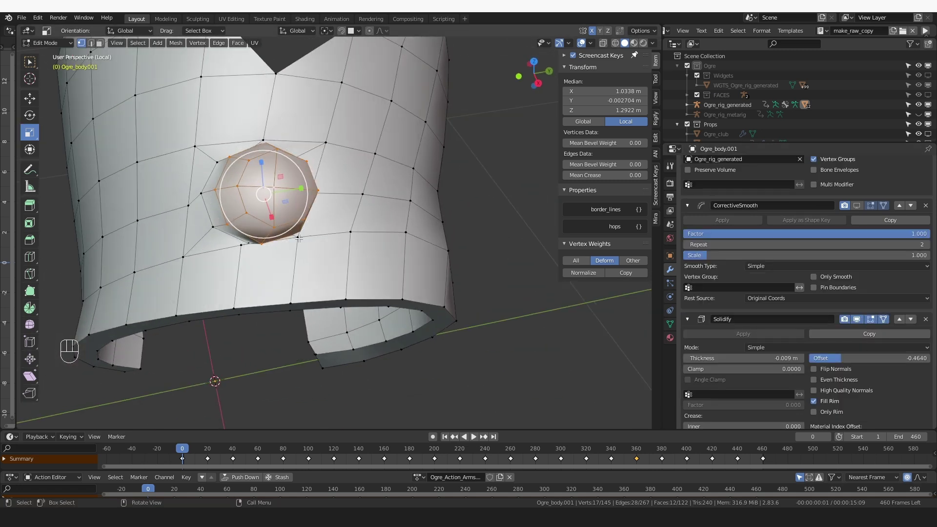
# Dissolve the stud's middle edge loop and delete its cap vertices, leaving a round hole in the wristband.
pyautogui.press('2')
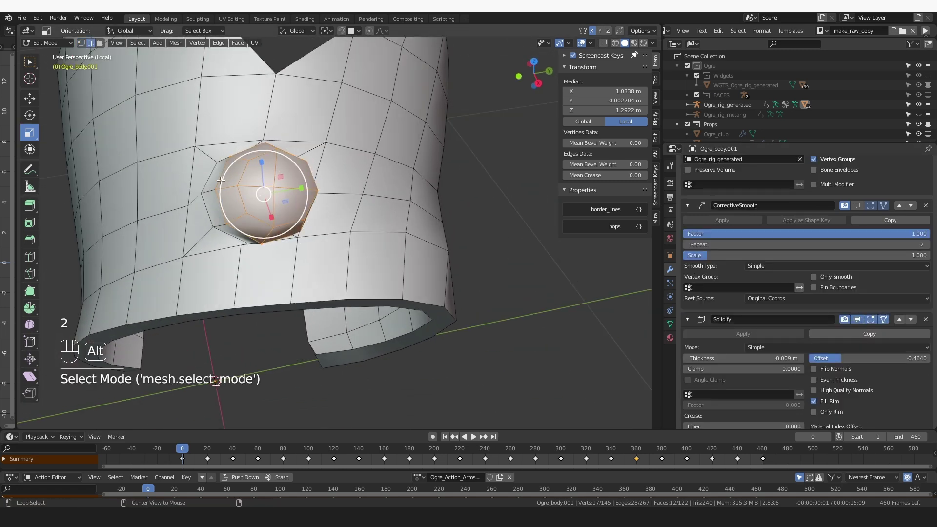
pyautogui.keyDown('alt'); pyautogui.click(221, 180); pyautogui.keyUp('alt')
pyautogui.hotkey('ctrl', 'x')
pyautogui.press('1')
pyautogui.press('ctrl+KP_Add')
pyautogui.press('x')
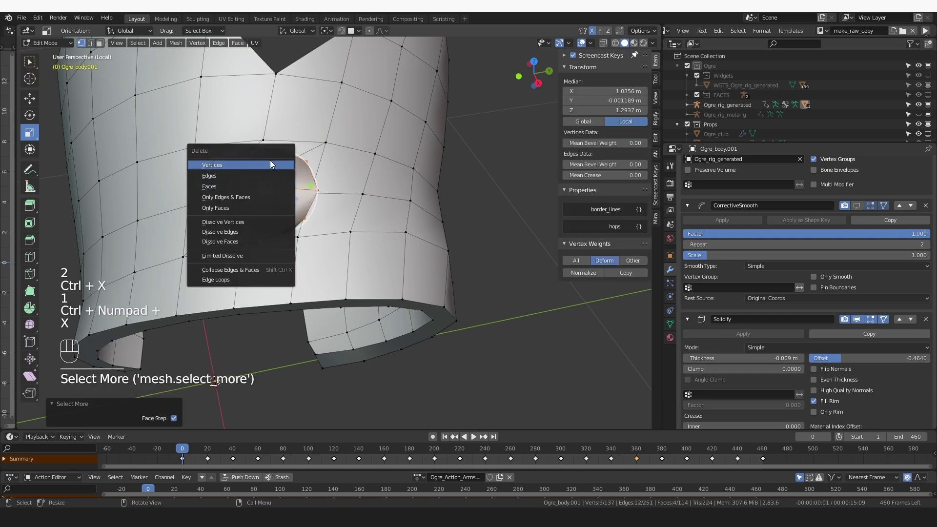
pyautogui.click(272, 164)
# Select the hole's edge loop and extrude it outward in front view.
pyautogui.keyDown('alt'); pyautogui.click(251, 194); pyautogui.keyUp('alt')
pyautogui.press('2')
pyautogui.press('KP_4')
pyautogui.press('KP_1')
pyautogui.press('e')
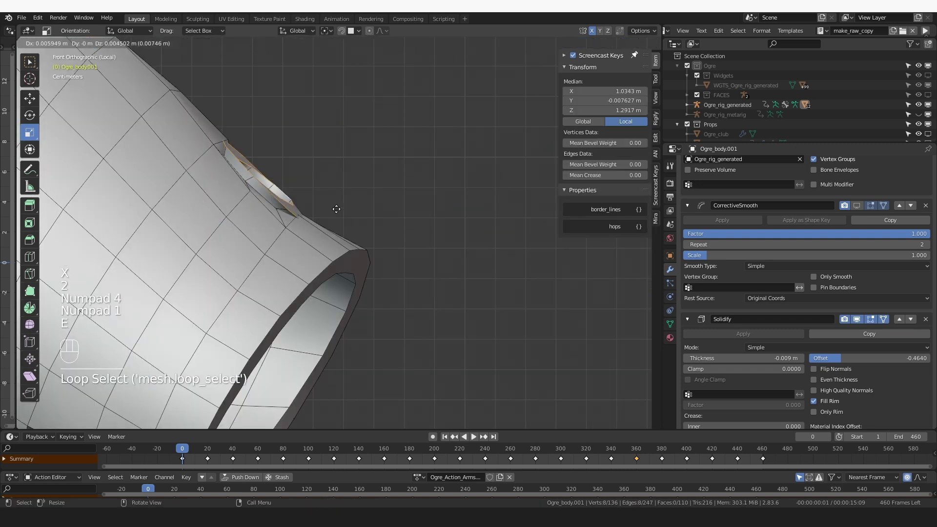
pyautogui.click(356, 186)
# Scale the extruded edge loop and close it with a cap face.
pyautogui.press('s')
pyautogui.click(343, 181)
pyautogui.press('f')
# Inset the stud's cap face by about 0.0053 m and collapse the inner face to a centre vertex.
pyautogui.moveTo(359, 211); pyautogui.dragTo(287, 222, button='middle')
pyautogui.scroll(3, 287, 223)
pyautogui.hotkey('ctrl', 't')
pyautogui.hotkey('ctrl', 'z')
pyautogui.press('i')
pyautogui.click(306, 169)
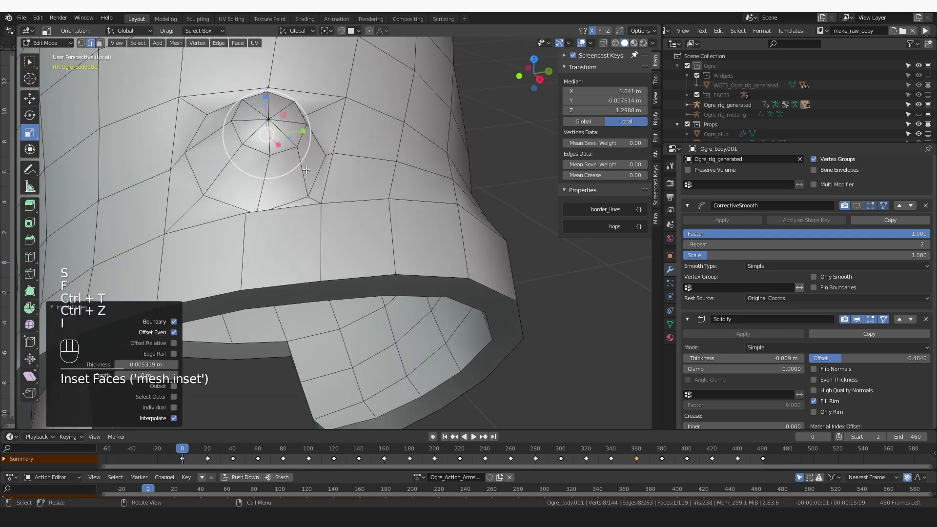
pyautogui.hotkey('shift', 'ctrl', 'x')
pyautogui.press('1')
# Select the faces of the stud's cap and rotate them about -7.35°.
pyautogui.press('ctrl+KP_Add')
pyautogui.press('KP_1')
pyautogui.press('KP_4')
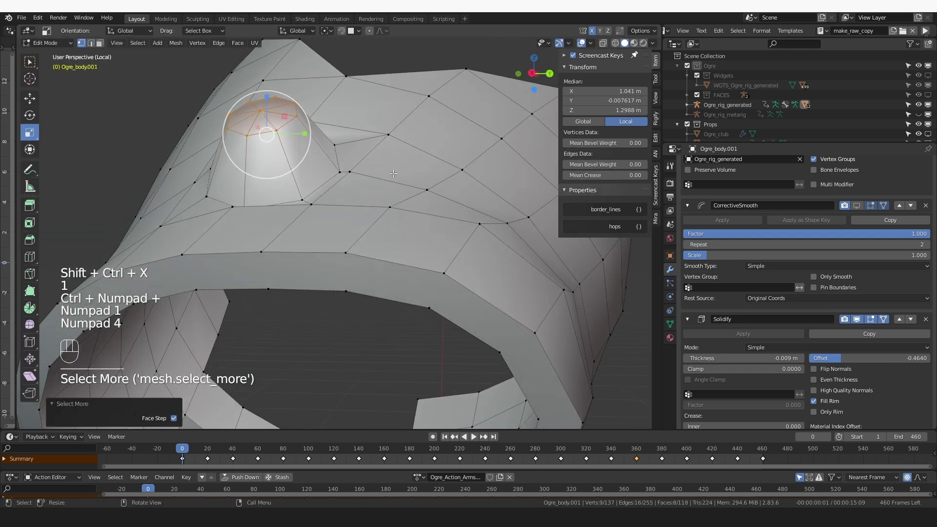
pyautogui.press('r')
pyautogui.click(415, 161)
# Expand the selection to the whole stud and round it off with the Smooth tool.
pyautogui.press('KP_1')
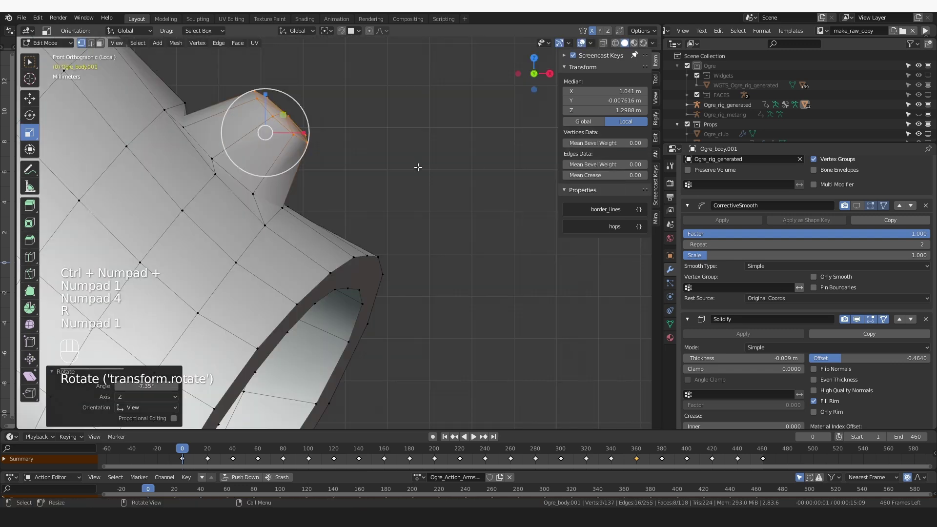
pyautogui.press('ctrl+KP_Add')
pyautogui.moveTo(278, 116); pyautogui.dragTo(362, 70)
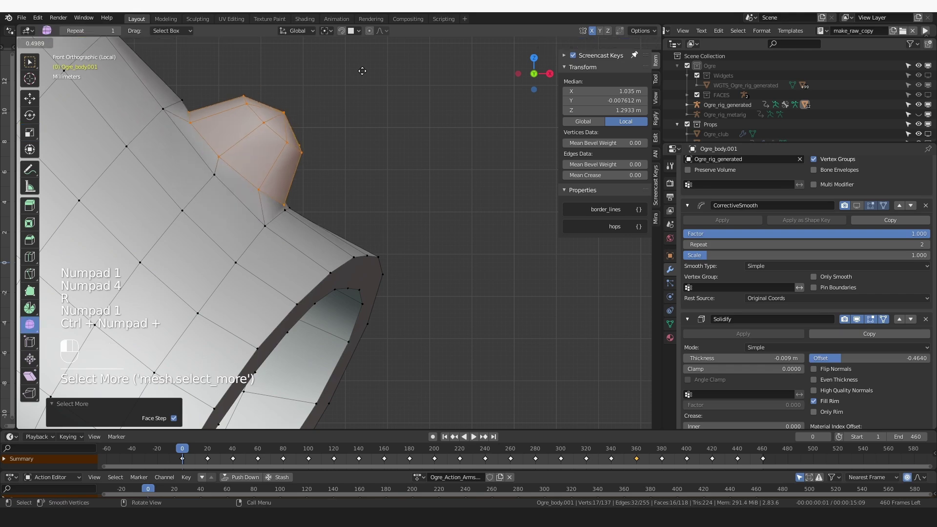
pyautogui.moveTo(409, 18); pyautogui.dragTo(407, 20)
# Trackball-rotate the stud by about -4.58° and -7.45°, and activate the Scale tool.
pyautogui.moveTo(386, 93); pyautogui.dragTo(190, 145, button='middle')
pyautogui.press('r')
pyautogui.press('r')
pyautogui.click(302, 135)
pyautogui.click(30, 134)
pyautogui.moveTo(74, 117); pyautogui.dragTo(219, 63, button='middle')
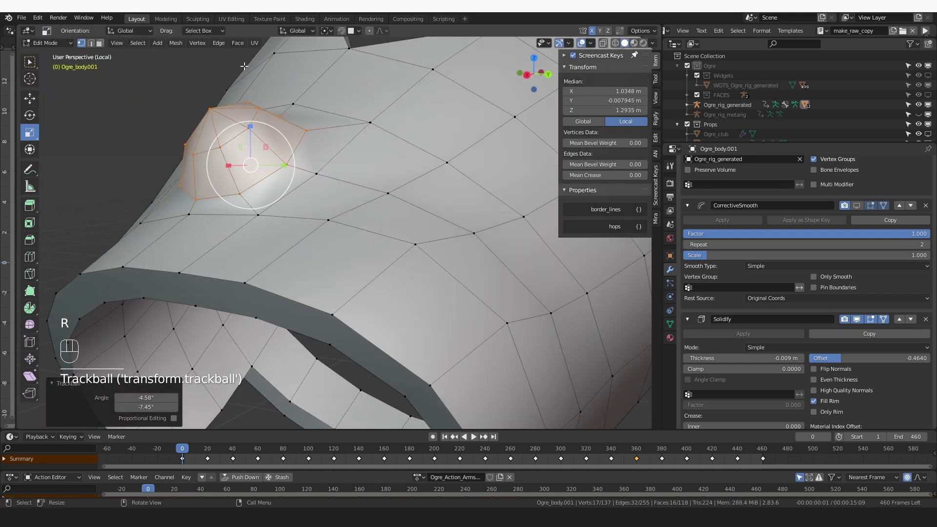
# Set the transform orientation to Normal and keep the object gizmo shown with the Select Box tool.
pyautogui.click(297, 31)
pyautogui.click(286, 81)
pyautogui.click(569, 43)
pyautogui.click(562, 125)
pyautogui.click(564, 168)
pyautogui.click(569, 43)
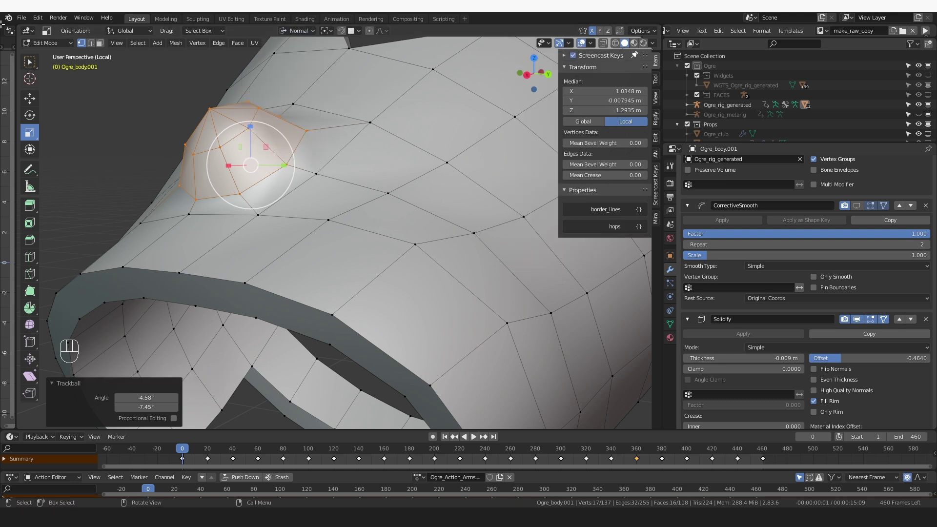
pyautogui.click(30, 62)
pyautogui.click(592, 43)
pyautogui.click(568, 43)
# Move the stud slightly into the wristband along its normal.
pyautogui.press('KP_Decimal')
pyautogui.scroll(-4, 220, 188)
pyautogui.moveTo(322, 200); pyautogui.dragTo(328, 209)
pyautogui.scroll(-6, 322, 214)
pyautogui.moveTo(264, 232); pyautogui.dragTo(321, 252, button='middle')
# Select the edge loop around the stud's base and bevel it.
pyautogui.press('2')
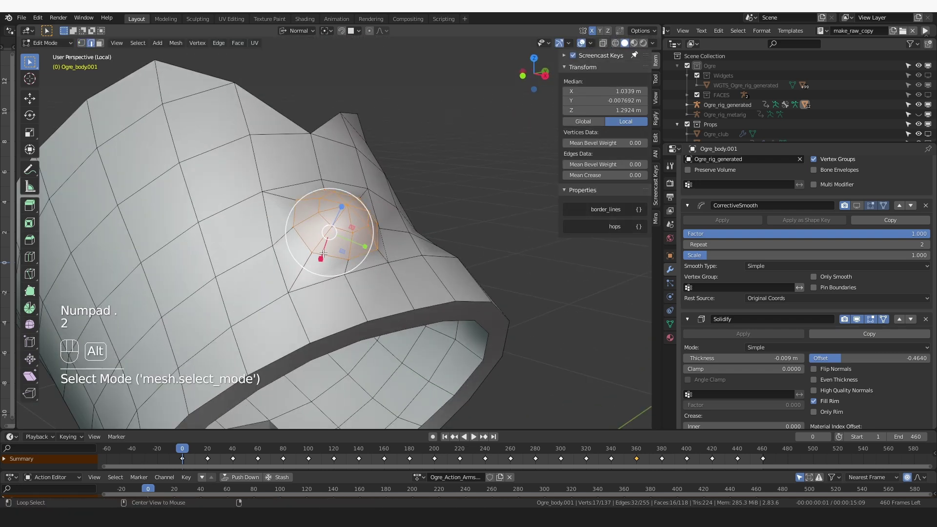
pyautogui.keyDown('alt'); pyautogui.click(321, 256); pyautogui.keyUp('alt')
pyautogui.scroll(3, 321, 258)
pyautogui.keyDown('alt'); pyautogui.click(324, 274); pyautogui.keyUp('alt')
pyautogui.hotkey('ctrl', 'b')
pyautogui.scroll(1, 376, 287)
pyautogui.click(376, 287)
pyautogui.keyDown('alt'); pyautogui.click(342, 277); pyautogui.keyUp('alt')
pyautogui.press('s')
pyautogui.rightClick(423, 215)
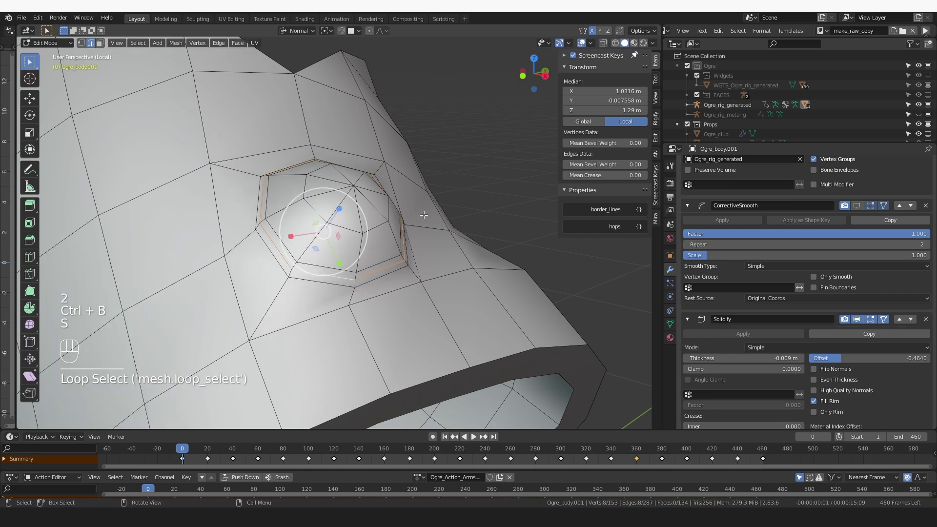
pyautogui.scroll(-3, 424, 215)
pyautogui.press('s')
pyautogui.rightClick(446, 220)
# Return to Object Mode with the full body shown, overlays hidden and the Armature and CorrectiveSmooth modifiers displayed in the viewport.
pyautogui.press('Tab')
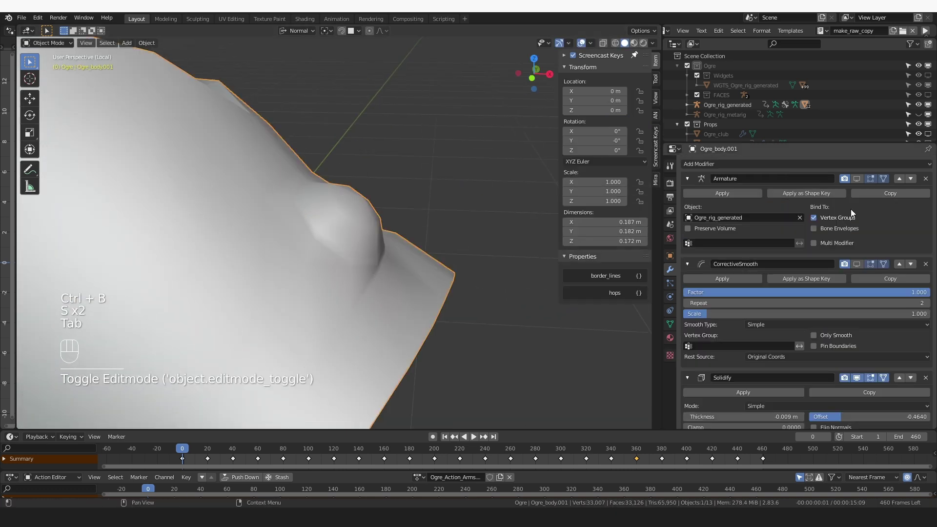
pyautogui.scroll(-6, 848, 273)
pyautogui.press('KP_Divide')
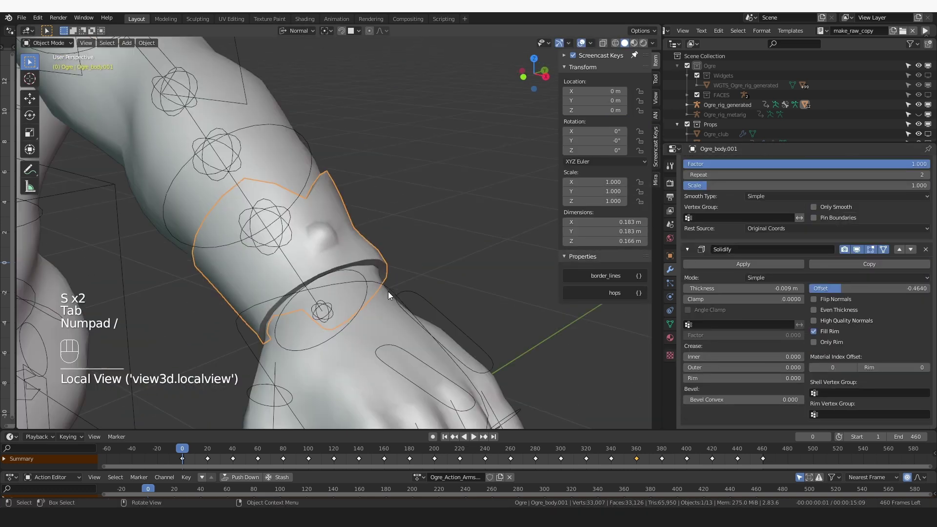
pyautogui.press('z')
pyautogui.click(443, 227)
pyautogui.scroll(4, 839, 253)
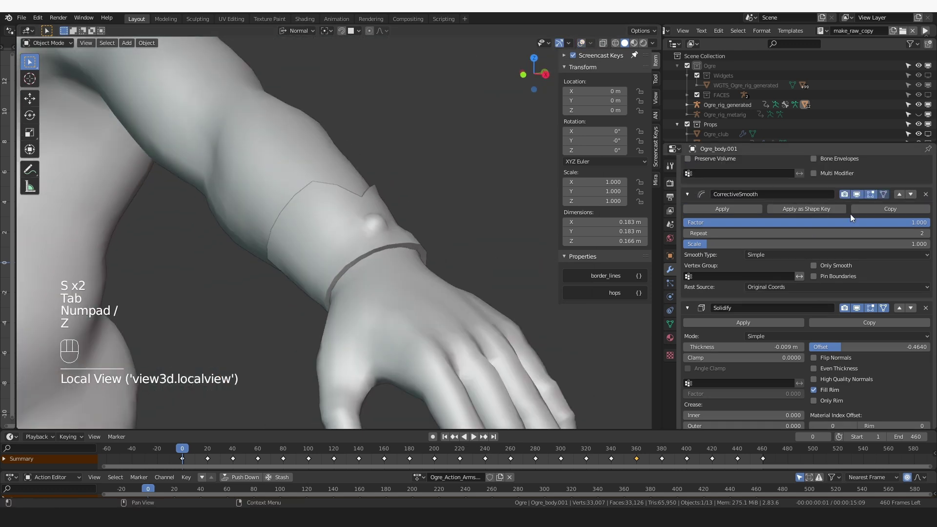
pyautogui.scroll(3, 848, 205)
# Play the arm animation to frame 142 and inspect the studded wristband from several sides.
pyautogui.hotkey('shift', 'space')
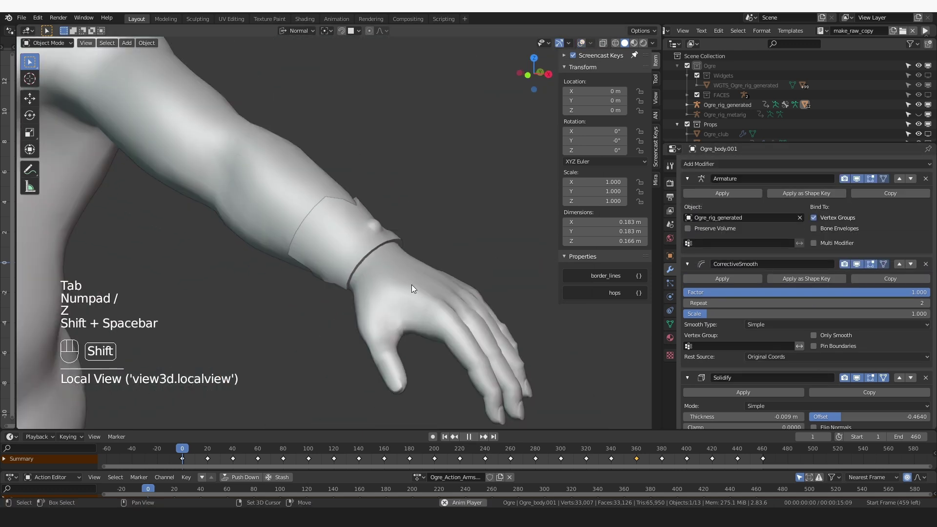
pyautogui.hotkey('shift', 'space')
pyautogui.scroll(-5, 452, 191)
pyautogui.moveTo(409, 218); pyautogui.dragTo(451, 206, button='middle')
pyautogui.hotkey('shift', 'space')
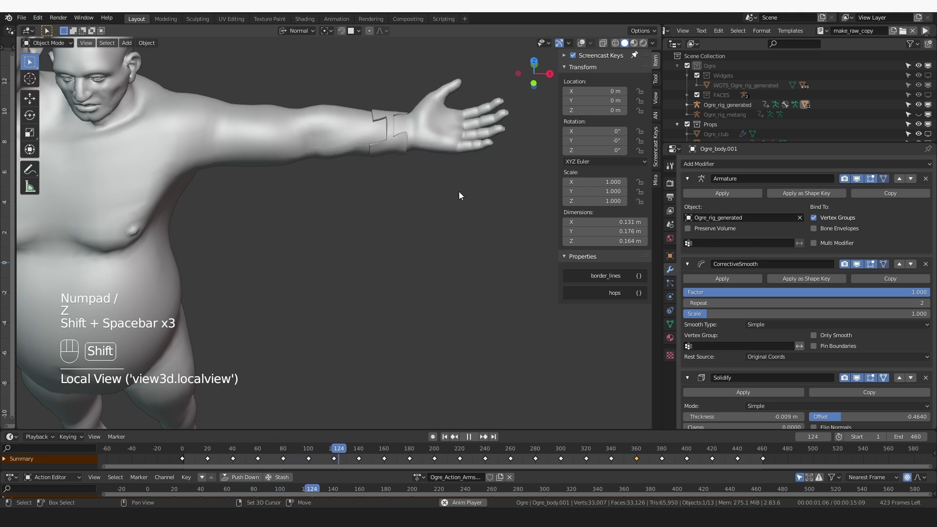
pyautogui.hotkey('shift', 'space')
pyautogui.scroll(3, 413, 112)
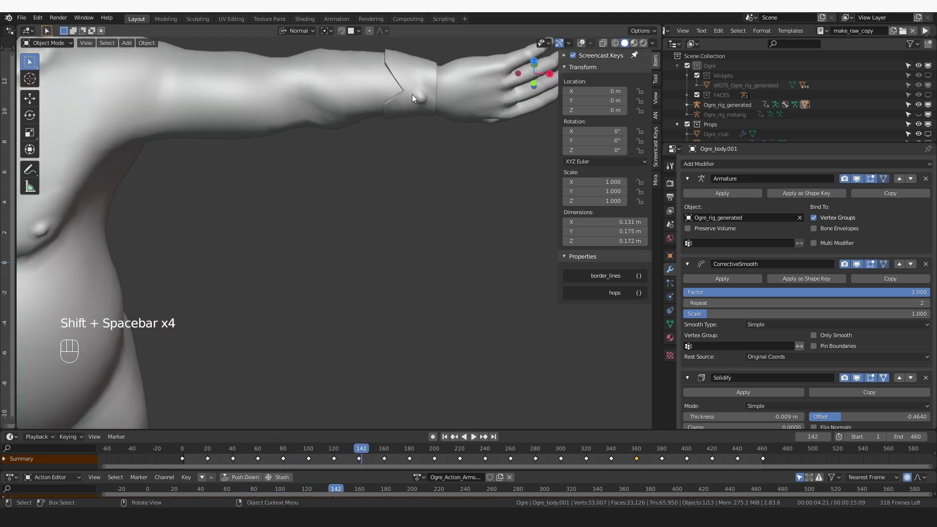
pyautogui.moveTo(418, 115); pyautogui.dragTo(484, 119, button='middle')
pyautogui.moveTo(451, 159); pyautogui.dragTo(360, 159, button='middle')
pyautogui.keyDown('shift'); pyautogui.moveTo(421, 170); pyautogui.dragTo(433, 180, button='middle'); pyautogui.keyUp('shift')
# Set the wristband's Solidify thickness to -0.008 m and offset to -0.0480.
pyautogui.scroll(-6, 780, 347)
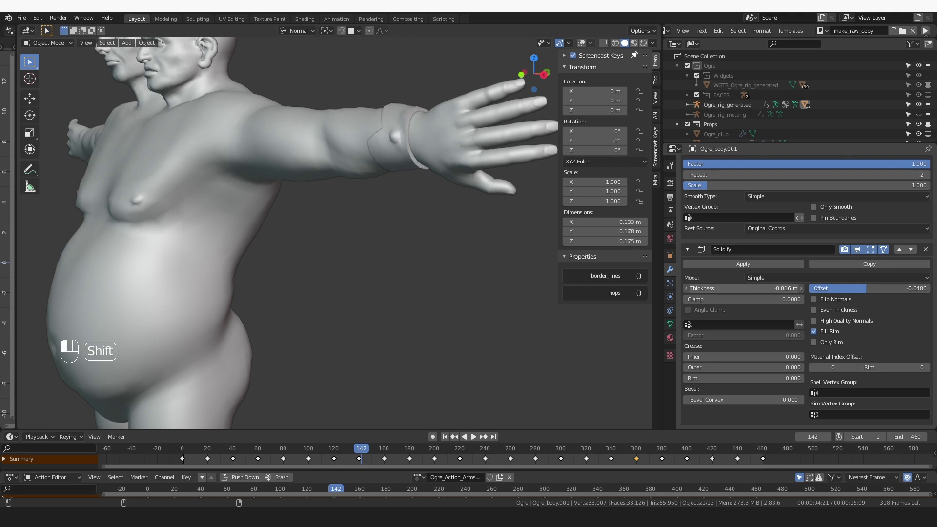
pyautogui.keyDown('shift'); pyautogui.moveTo(743, 289); pyautogui.dragTo(748, 289); pyautogui.keyUp('shift')
pyautogui.scroll(-2, 408, 261)
pyautogui.scroll(4, 409, 259)
# Play the animation to frame 170 to check the thinner wristband on the full body.
pyautogui.moveTo(409, 258); pyautogui.dragTo(420, 304, button='middle')
pyautogui.scroll(-5, 425, 248)
pyautogui.hotkey('shift', 'space')
pyautogui.hotkey('shift', 'space')
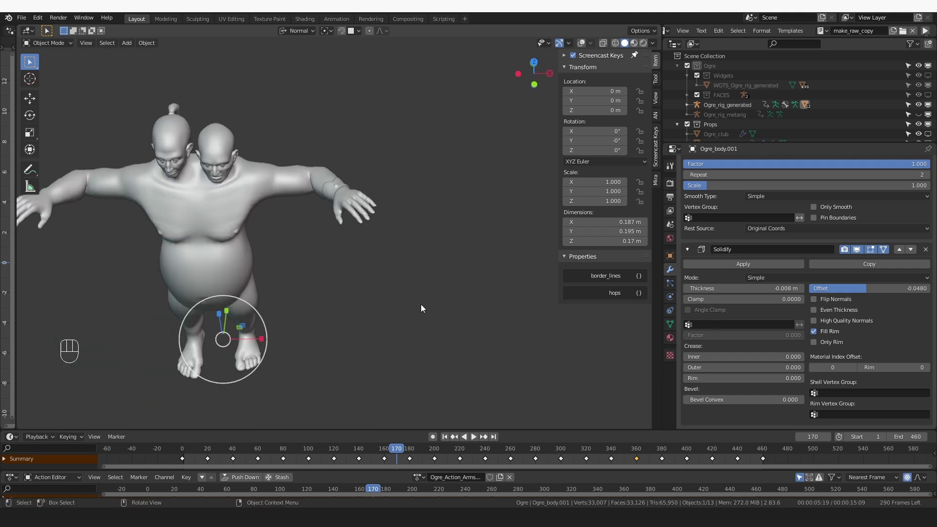